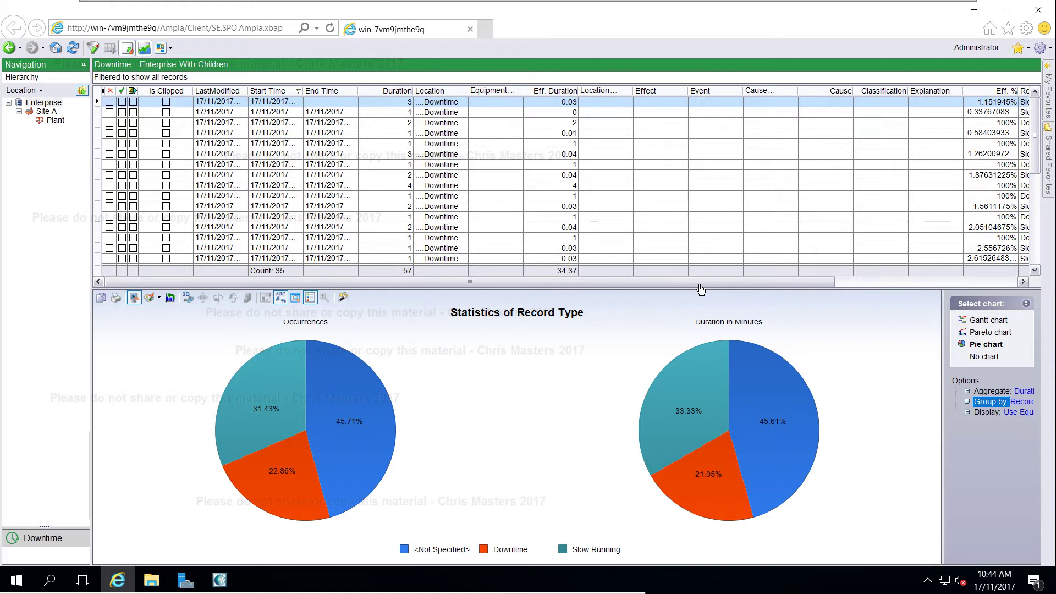
# - Look through the downtime records and all their columns in the Enterprise downtime grid
pyautogui.scroll(-6, 758, 216)
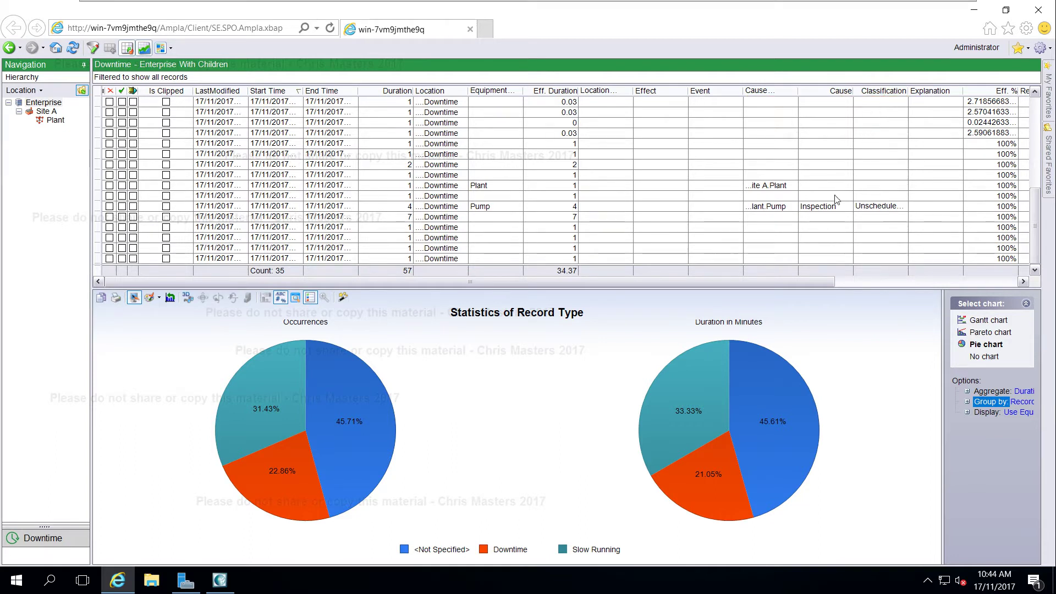
pyautogui.moveTo(776, 283); pyautogui.dragTo(961, 292)
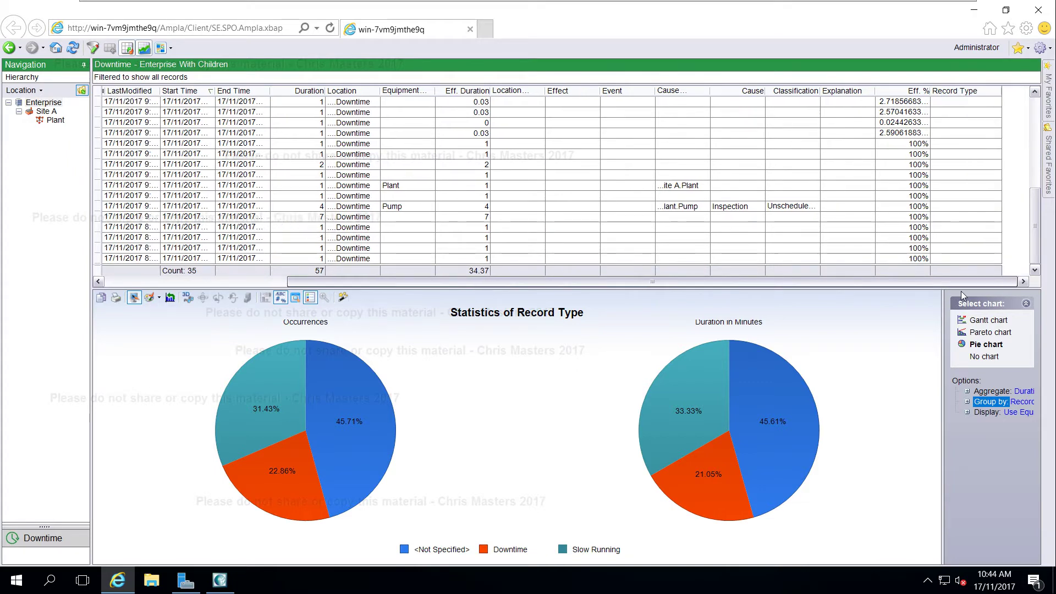
pyautogui.moveTo(948, 289); pyautogui.dragTo(696, 277)
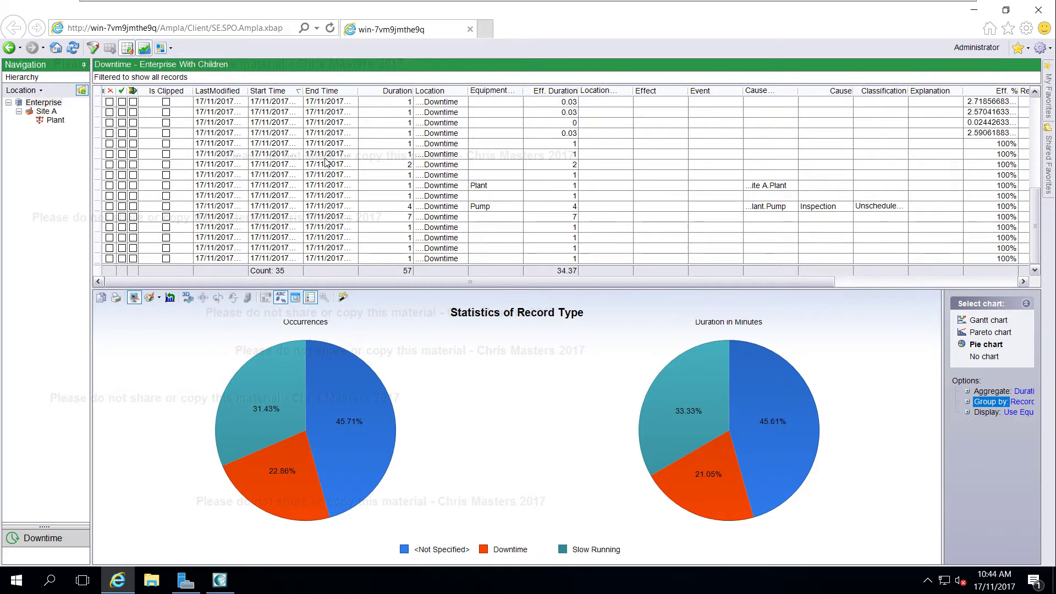
# - Switch to Ampla Studio and show the properties of the Downtime module under System Configuration
pyautogui.click(219, 579)
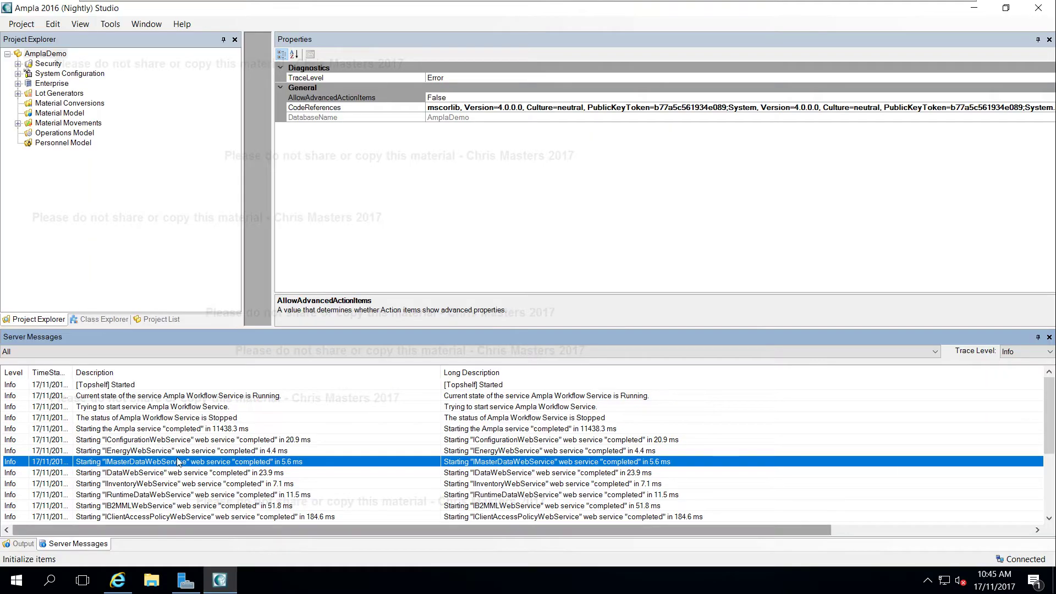
pyautogui.click(18, 74)
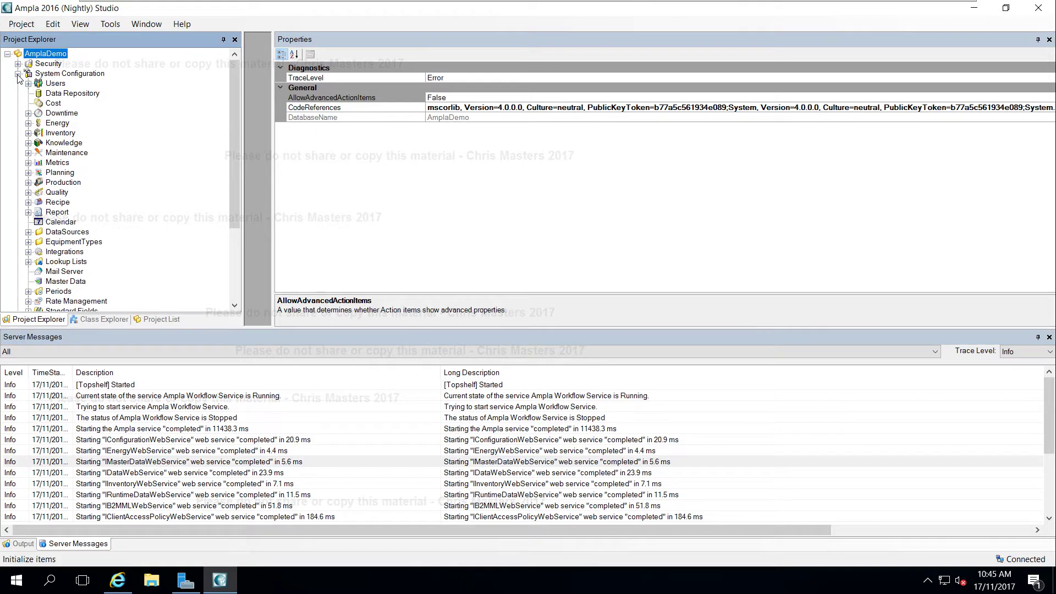
pyautogui.click(59, 113)
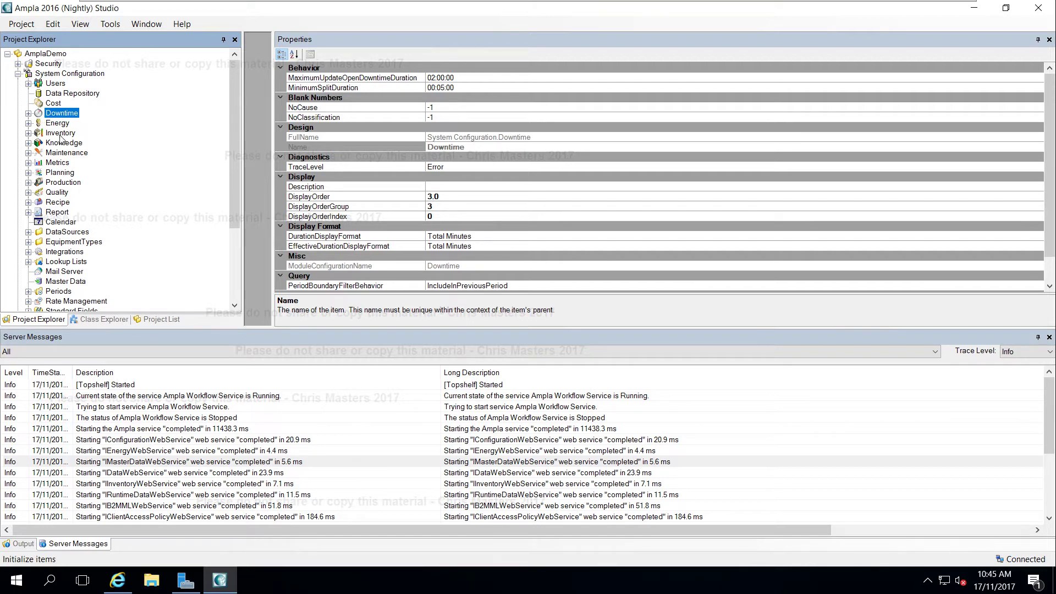
# - Expand Enterprise, Site A, Plant and Downtime down to Fields, and view the Explanation field's properties
pyautogui.moveTo(236, 165); pyautogui.dragTo(231, 244)
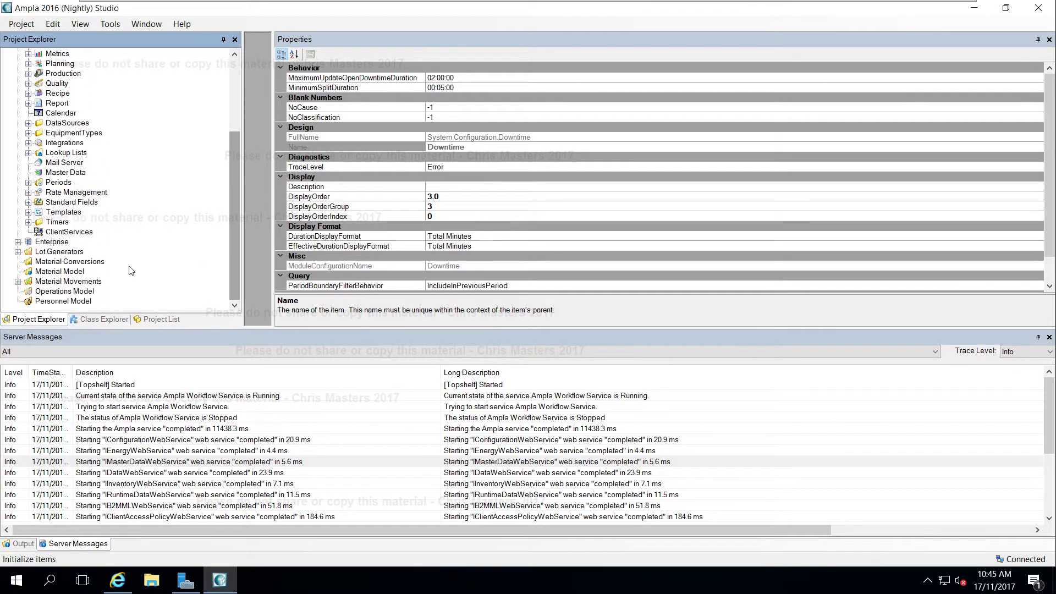
pyautogui.click(18, 242)
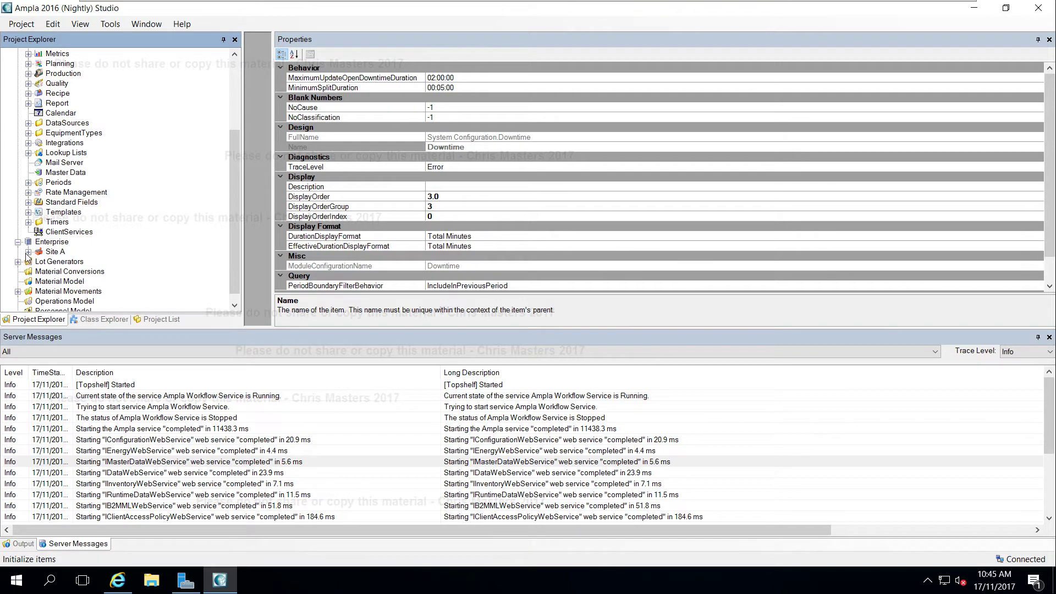
pyautogui.click(28, 251)
pyautogui.click(39, 261)
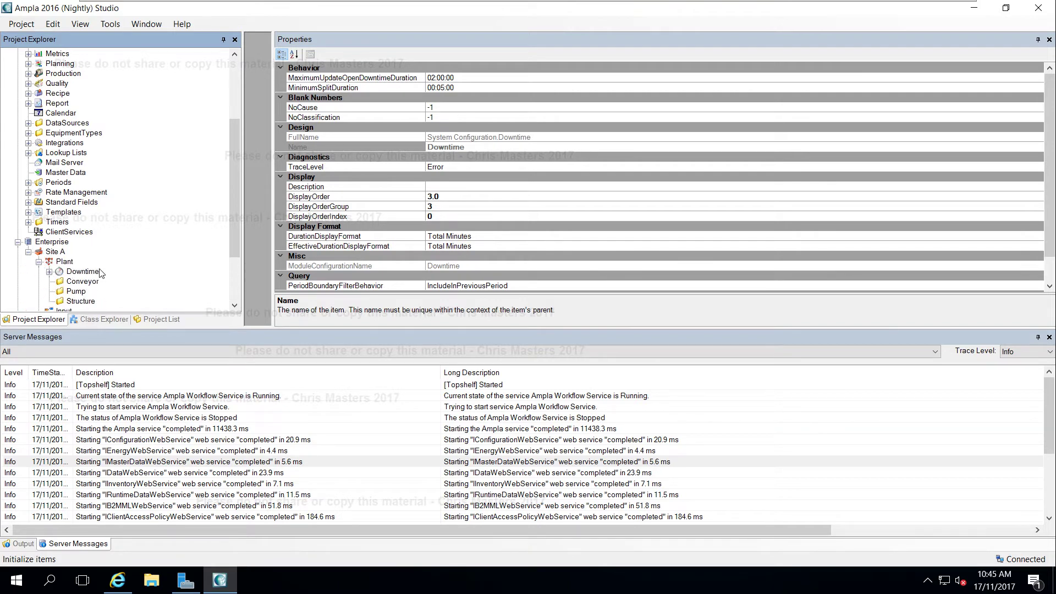
pyautogui.click(79, 275)
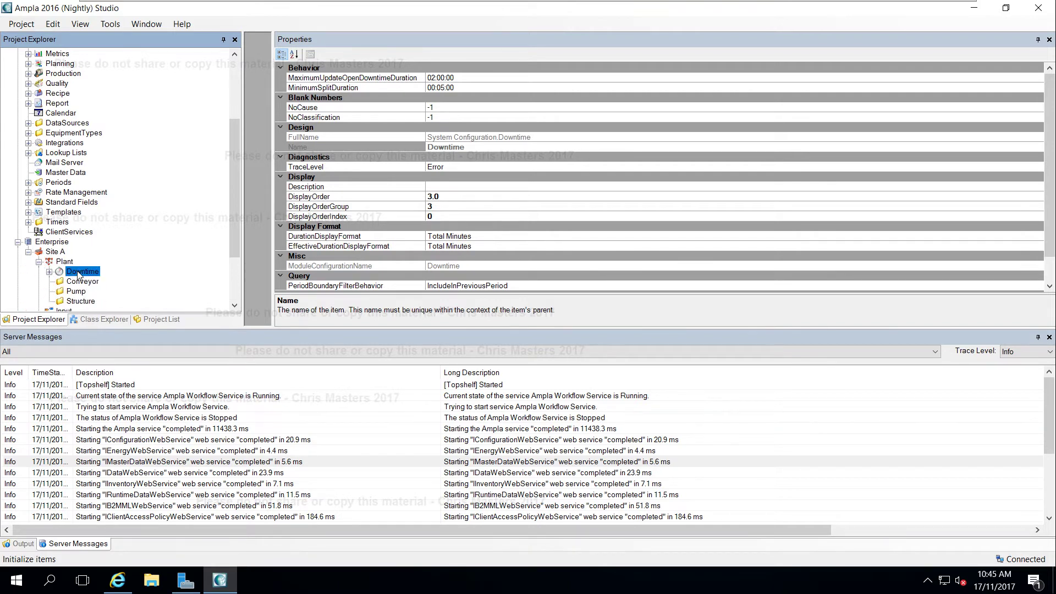
pyautogui.click(49, 272)
pyautogui.scroll(-3, 55, 297)
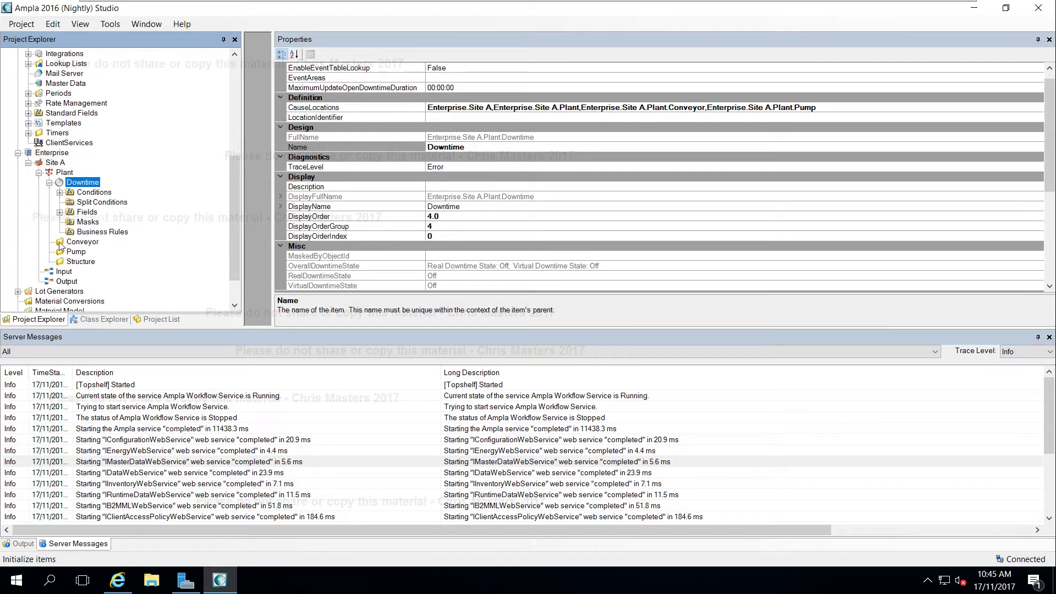
pyautogui.click(60, 212)
pyautogui.click(104, 281)
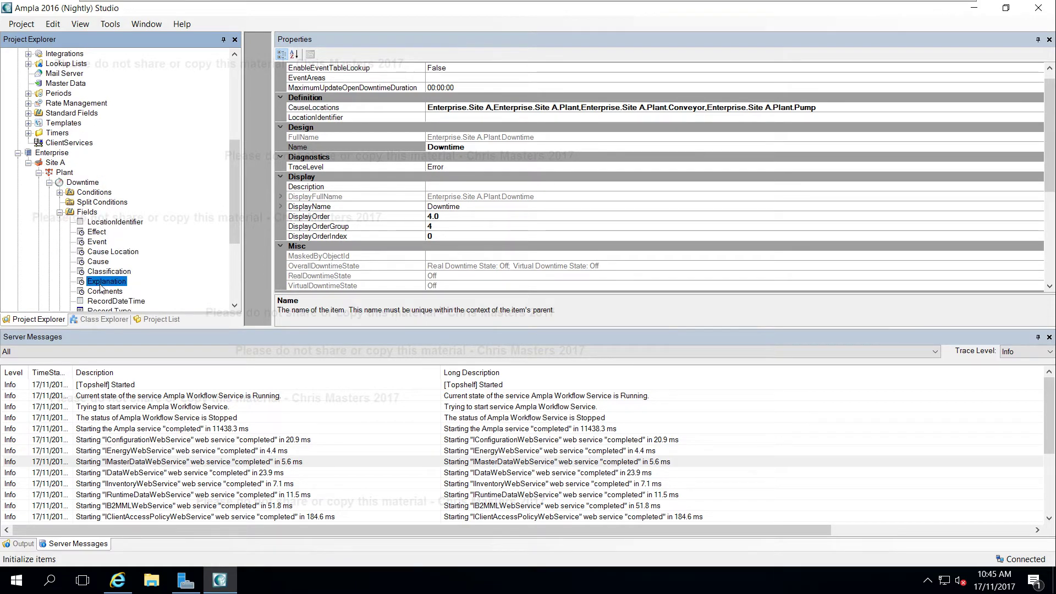
pyautogui.scroll(-1, 104, 281)
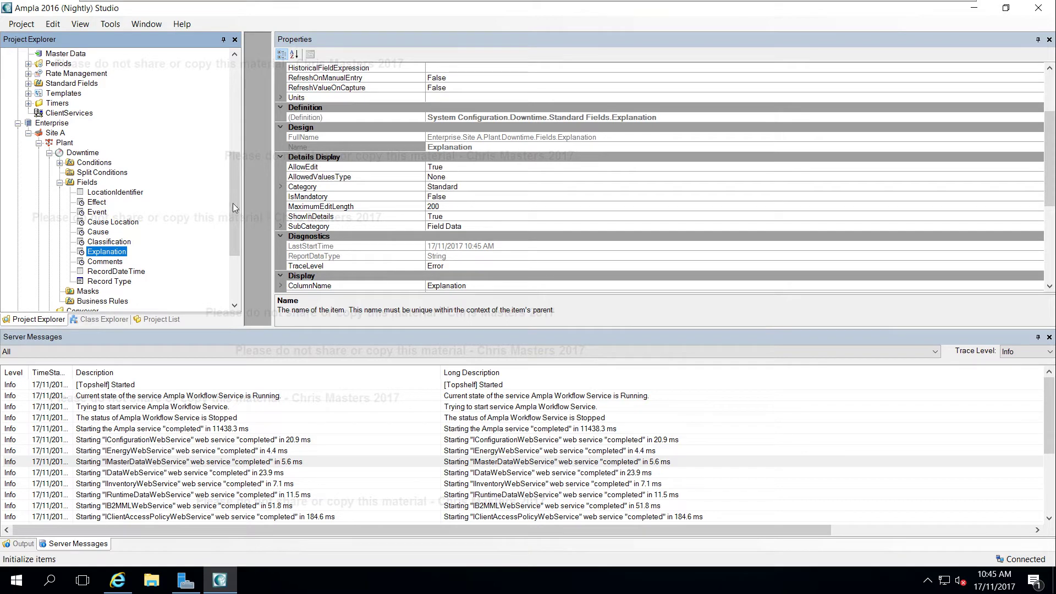
# - Expand the Standard Fields of the Downtime module in System Configuration and look through the listed fields
pyautogui.moveTo(235, 208); pyautogui.dragTo(206, 115)
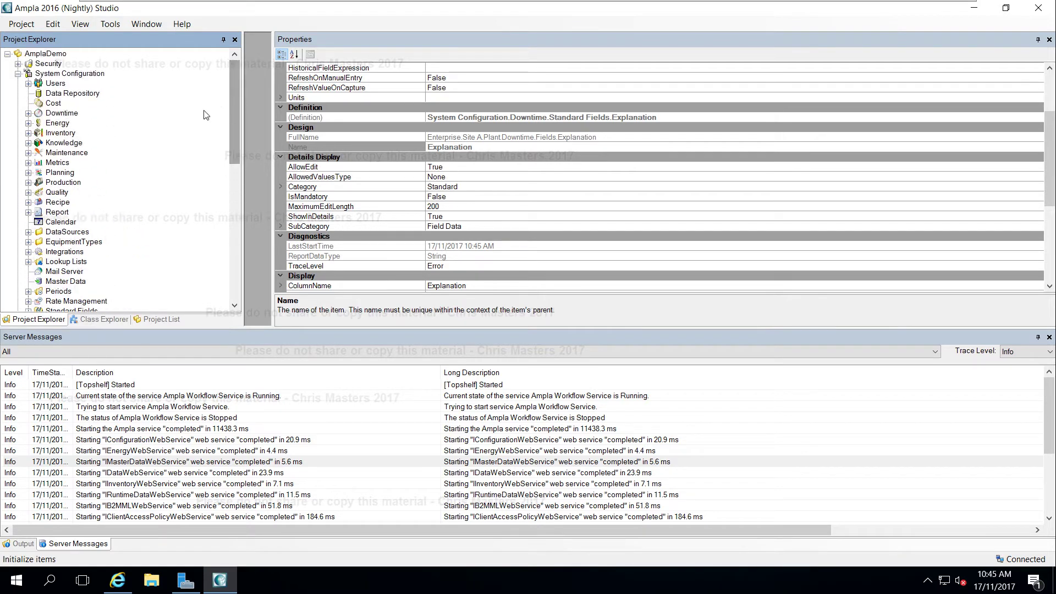
pyautogui.click(54, 114)
pyautogui.click(28, 113)
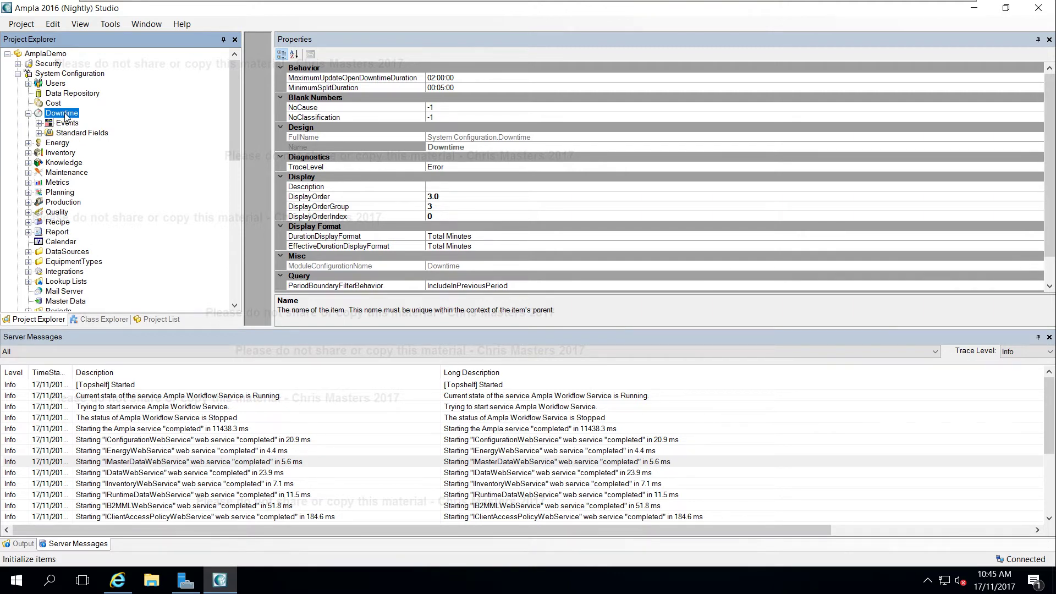
pyautogui.click(39, 133)
pyautogui.scroll(-2, 42, 156)
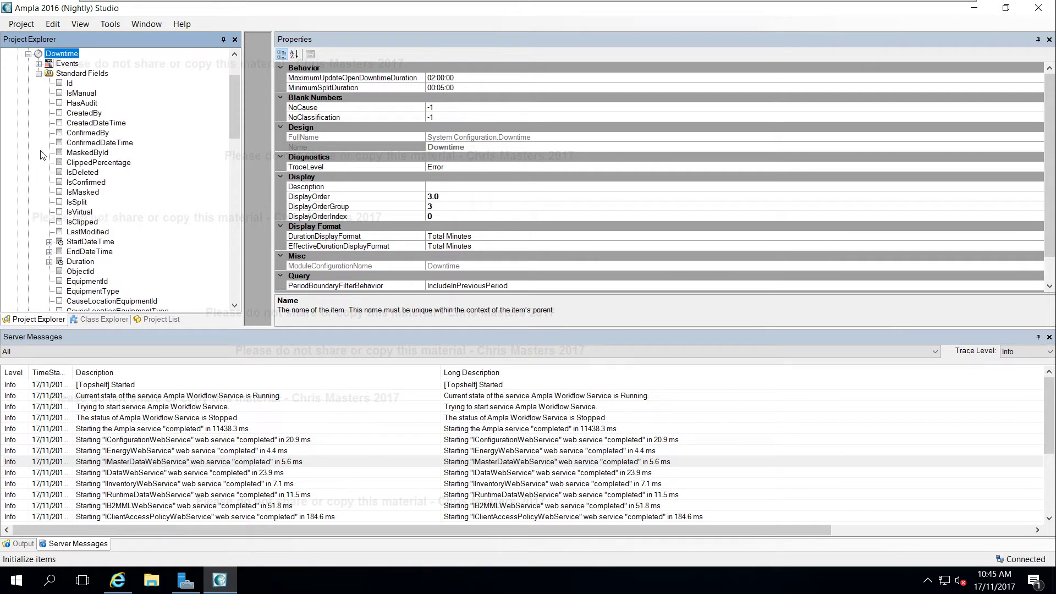
pyautogui.scroll(-3, 40, 155)
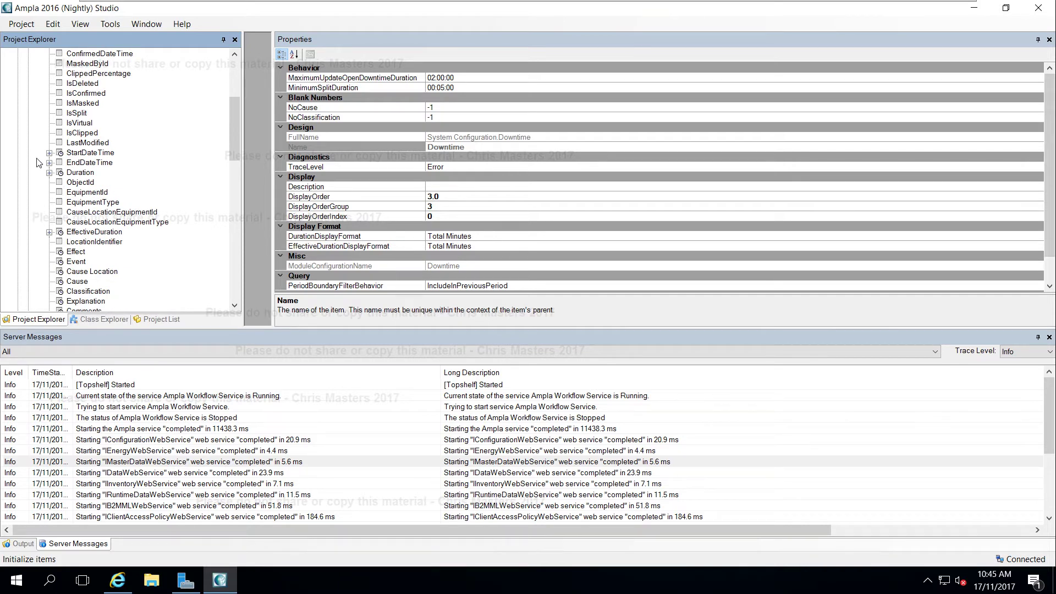
pyautogui.scroll(1, 41, 206)
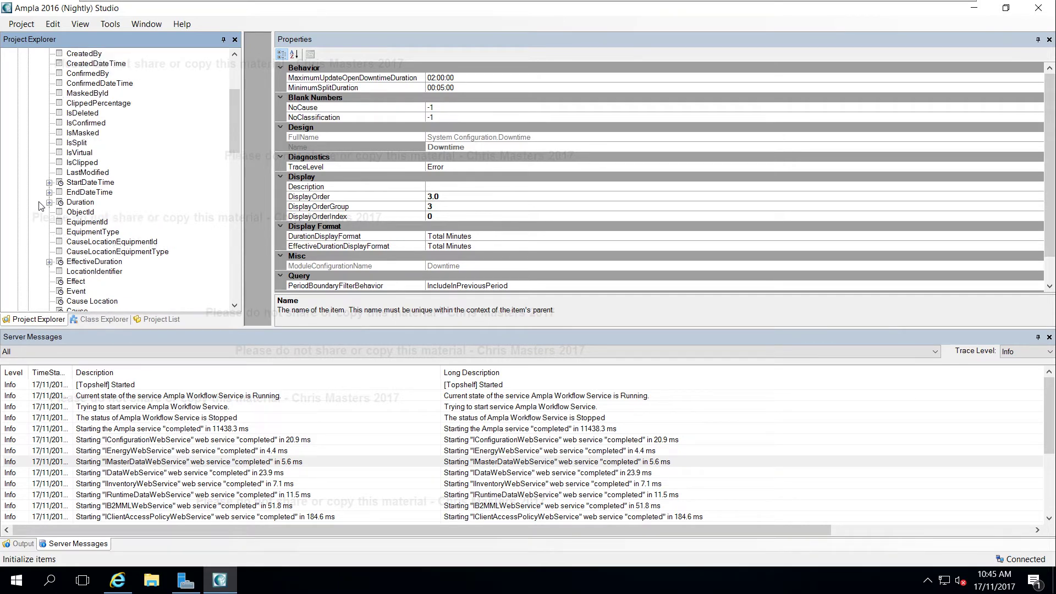
pyautogui.scroll(1, 41, 205)
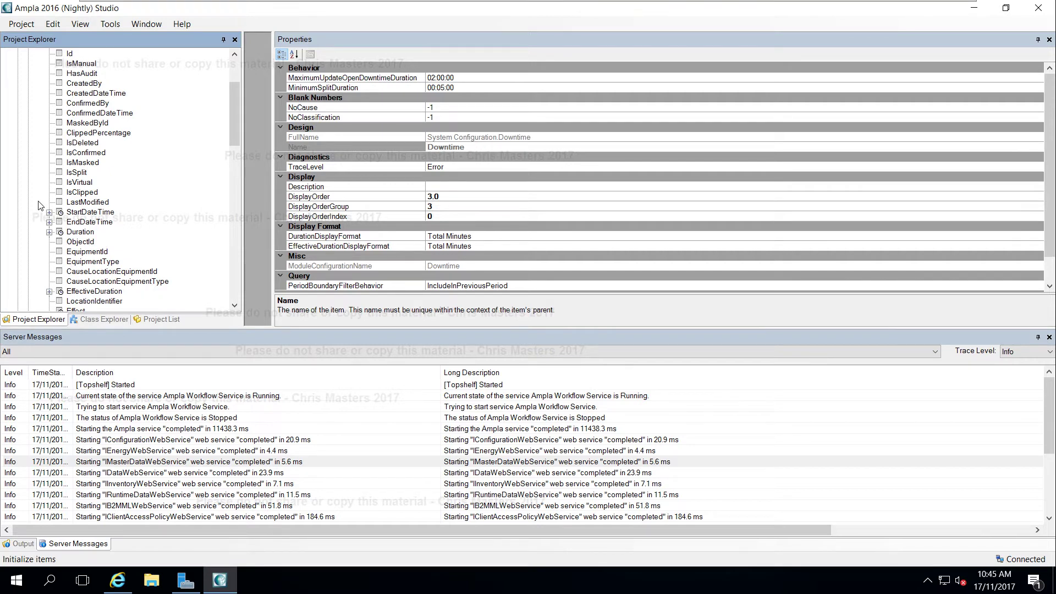
pyautogui.scroll(-4, 41, 209)
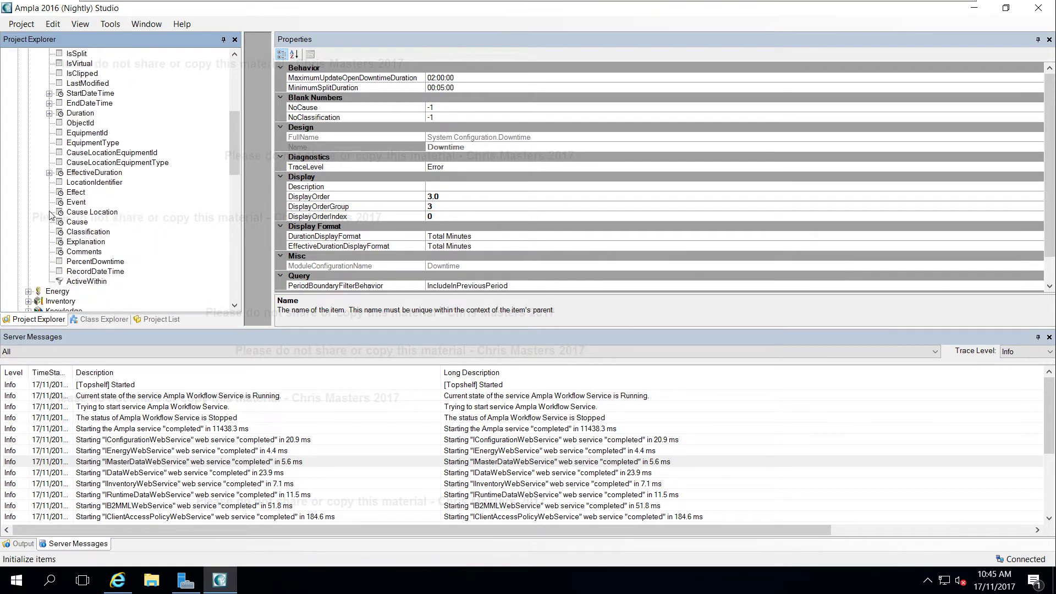
# - Set ShowInDetails and ShowInGrid to False for the Effect standard field of Downtime
pyautogui.click(75, 192)
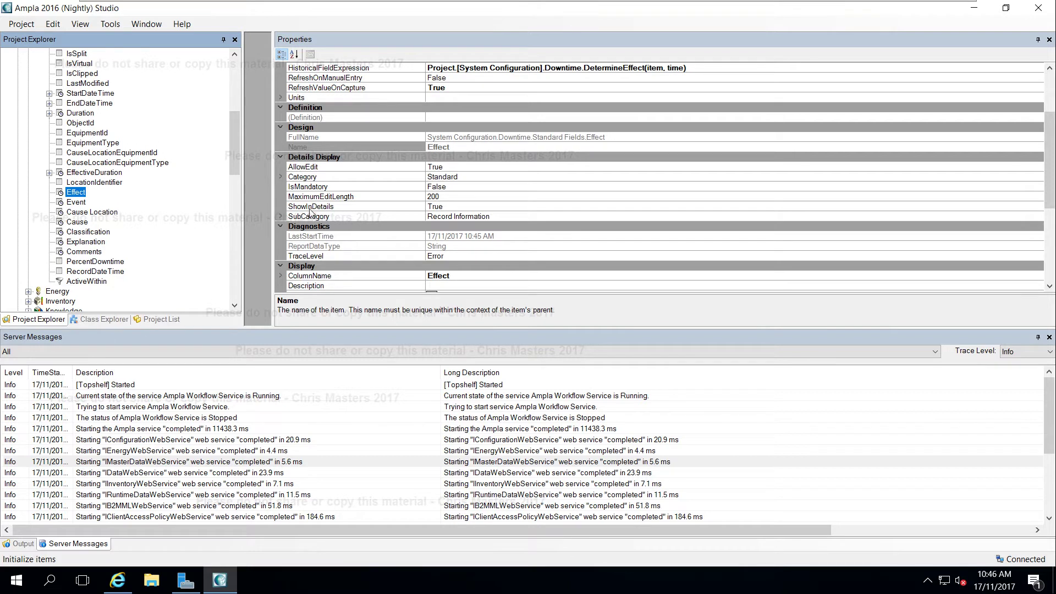
pyautogui.doubleClick(449, 208)
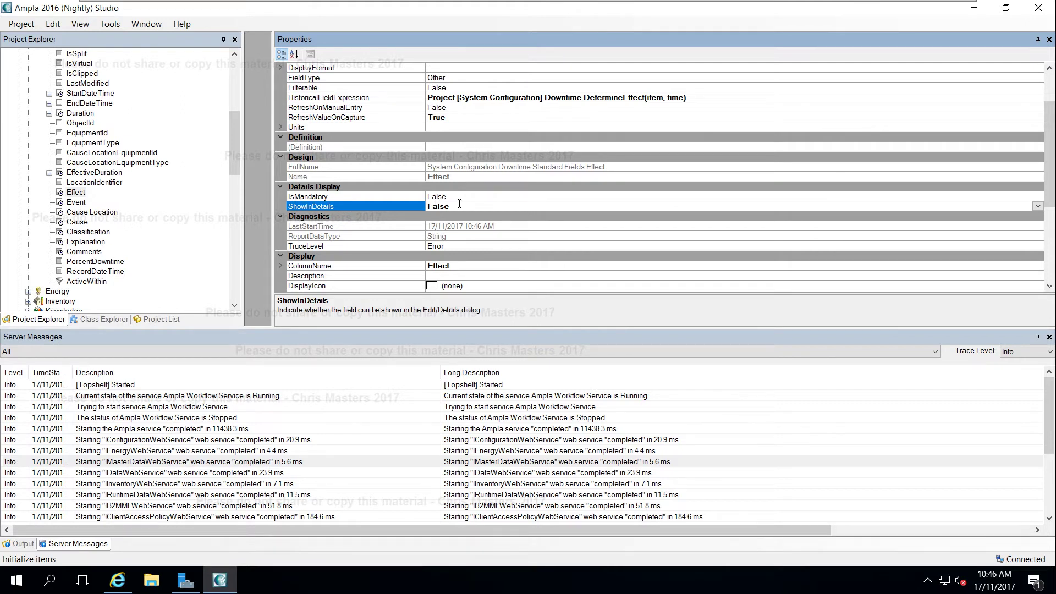
pyautogui.scroll(-3, 462, 215)
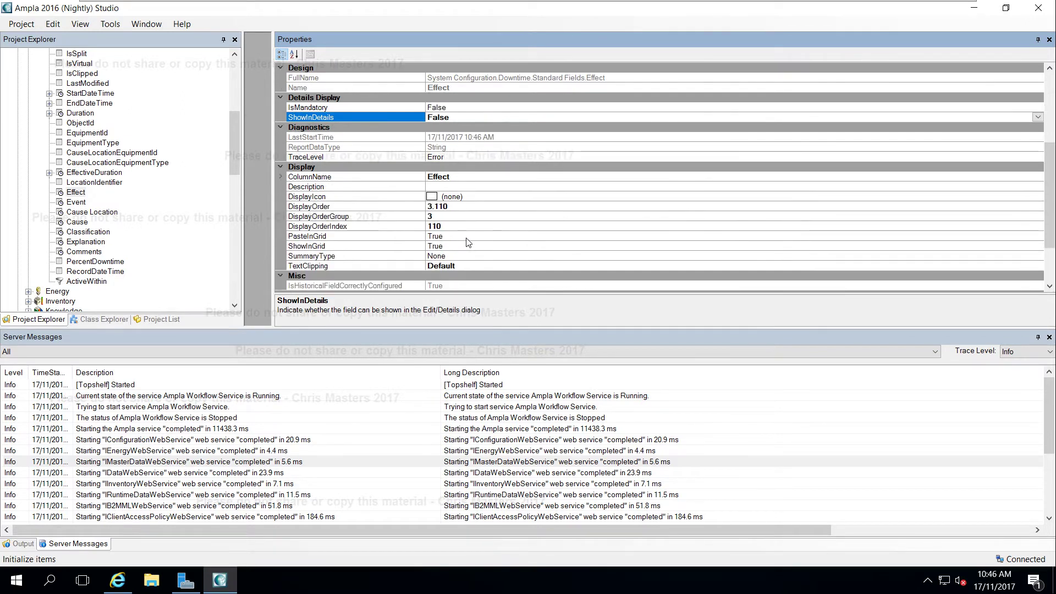
pyautogui.scroll(-3, 467, 242)
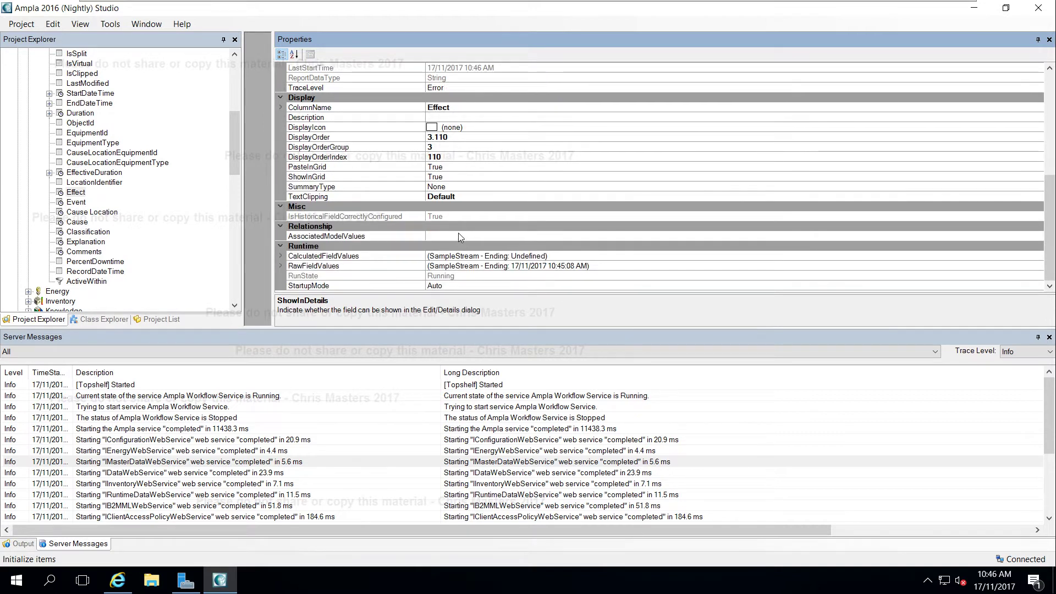
pyautogui.doubleClick(460, 178)
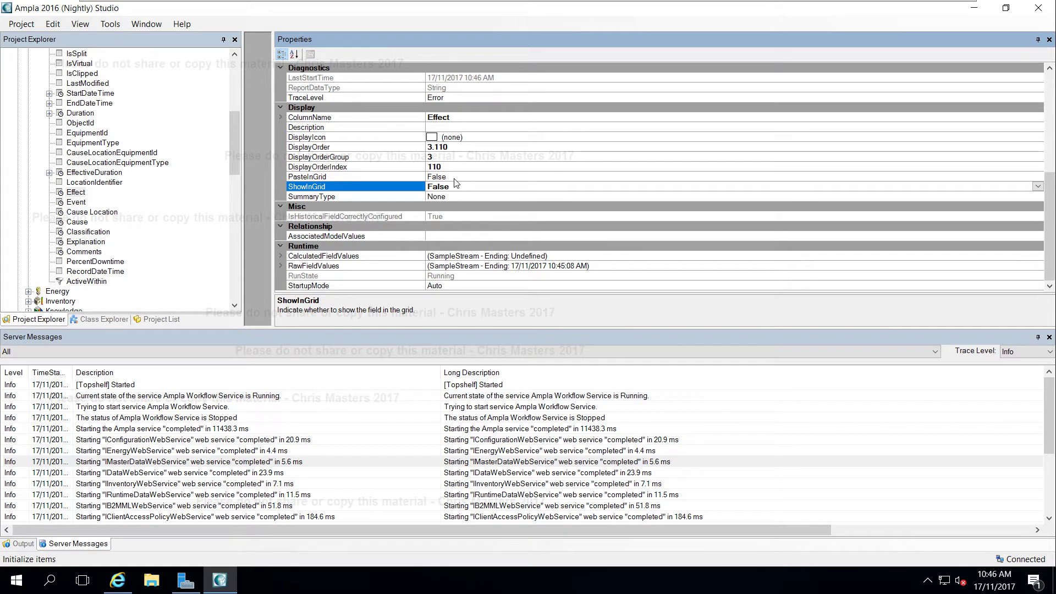
# - Set ShowInGrid to False for the Event standard field of Downtime and save the project
pyautogui.click(77, 203)
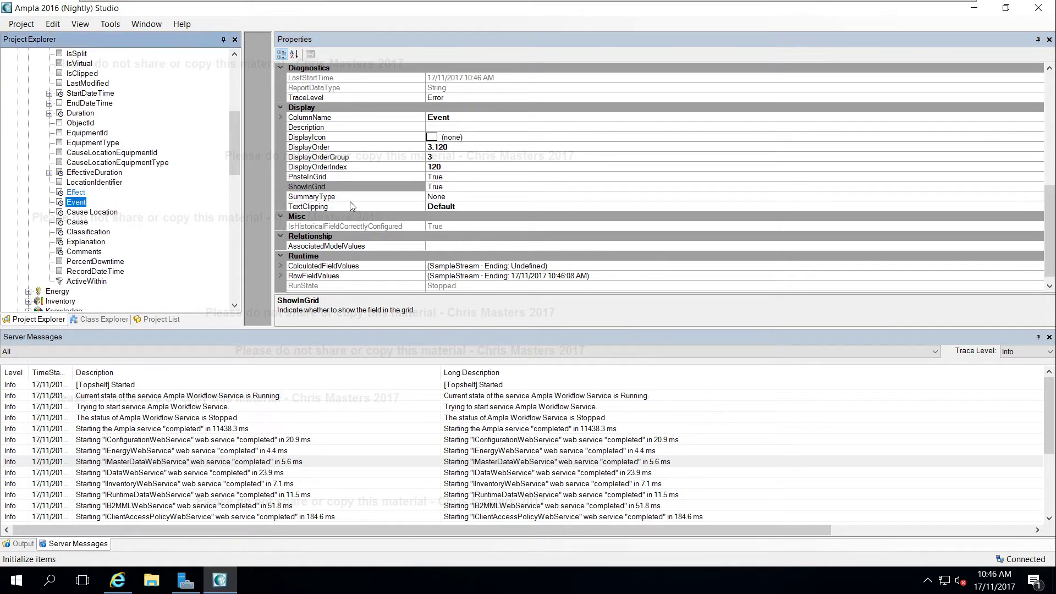
pyautogui.click(450, 186)
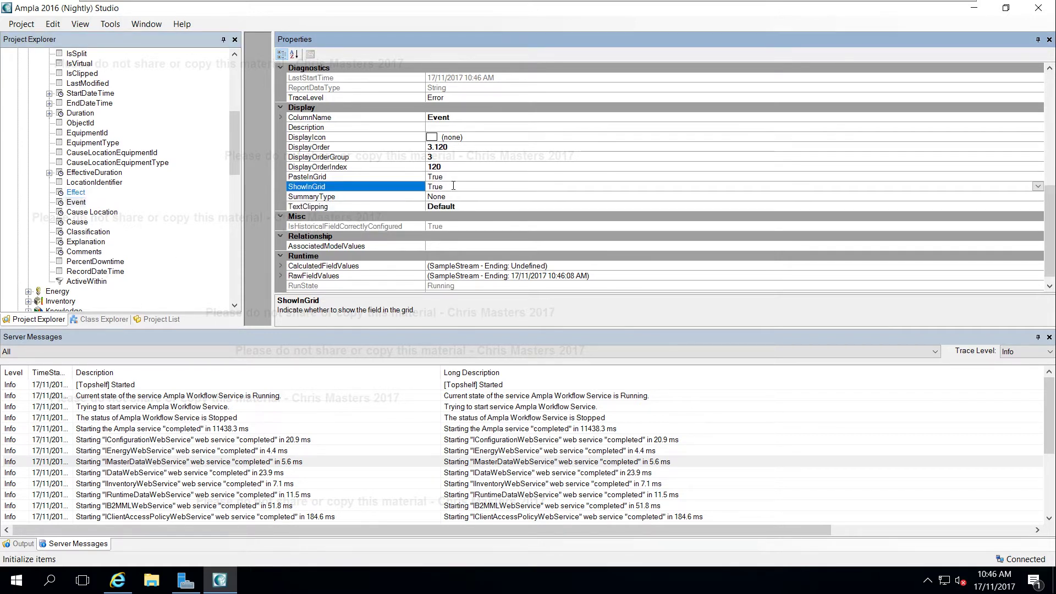
pyautogui.doubleClick(453, 186)
pyautogui.scroll(6, 449, 185)
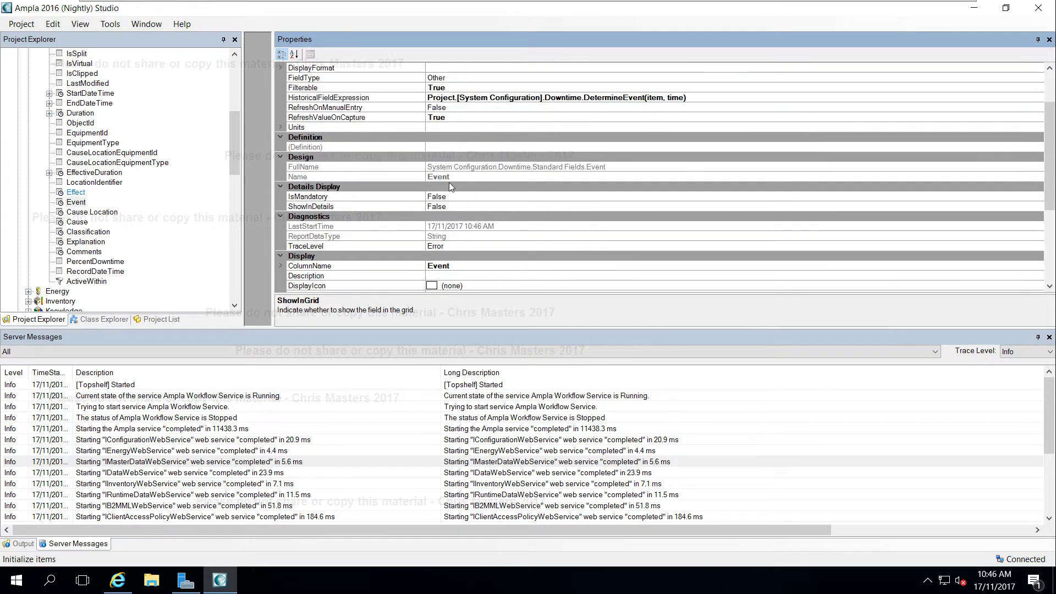
pyautogui.scroll(-2, 448, 183)
pyautogui.click(459, 246)
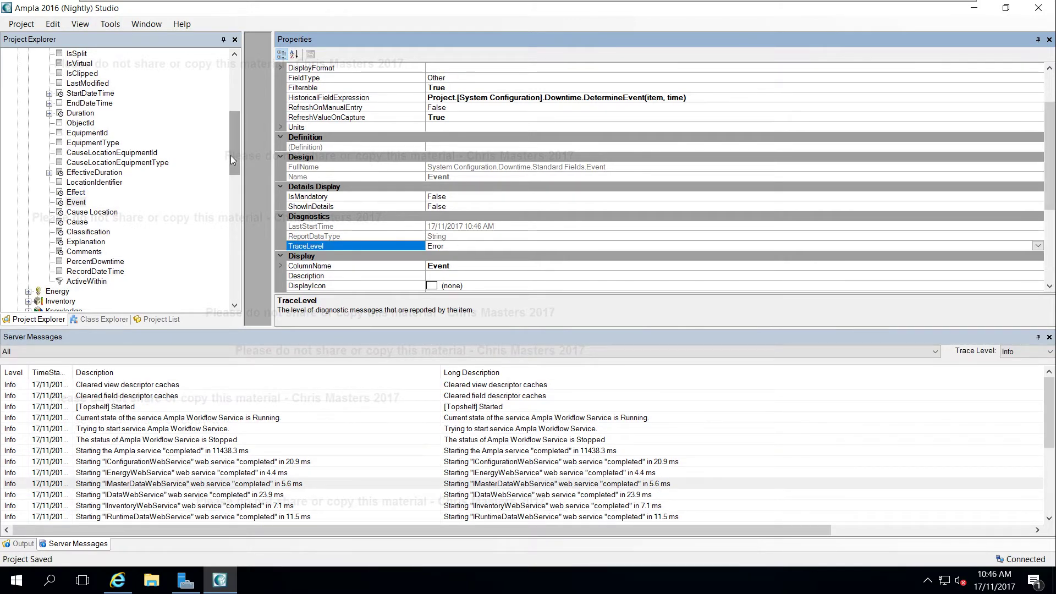
# - Review the list of Downtime standard fields above and below the Event field
pyautogui.click(233, 159)
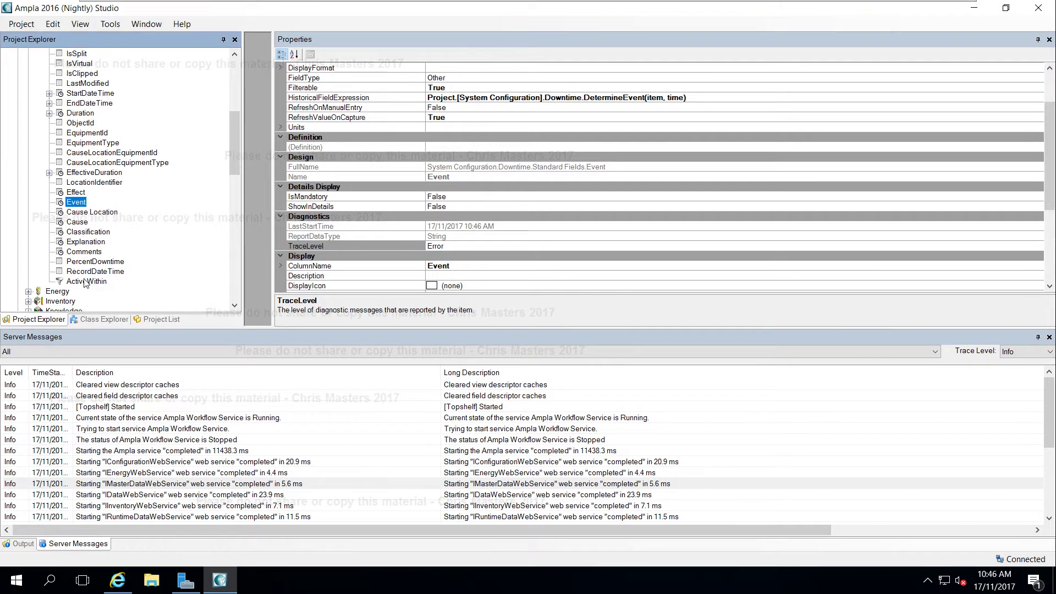
pyautogui.scroll(1, 77, 277)
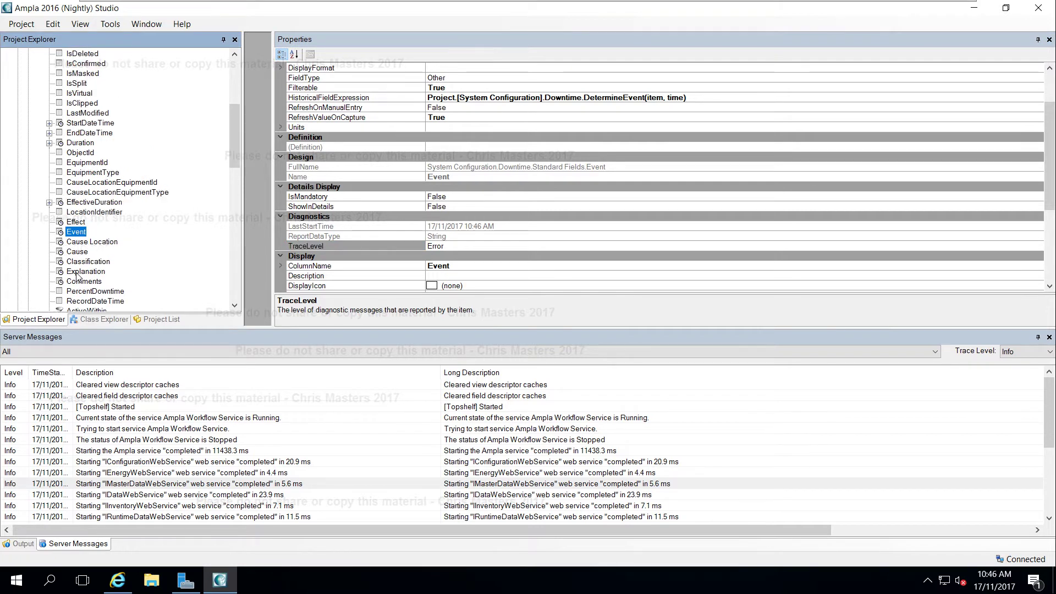
pyautogui.scroll(-2, 77, 272)
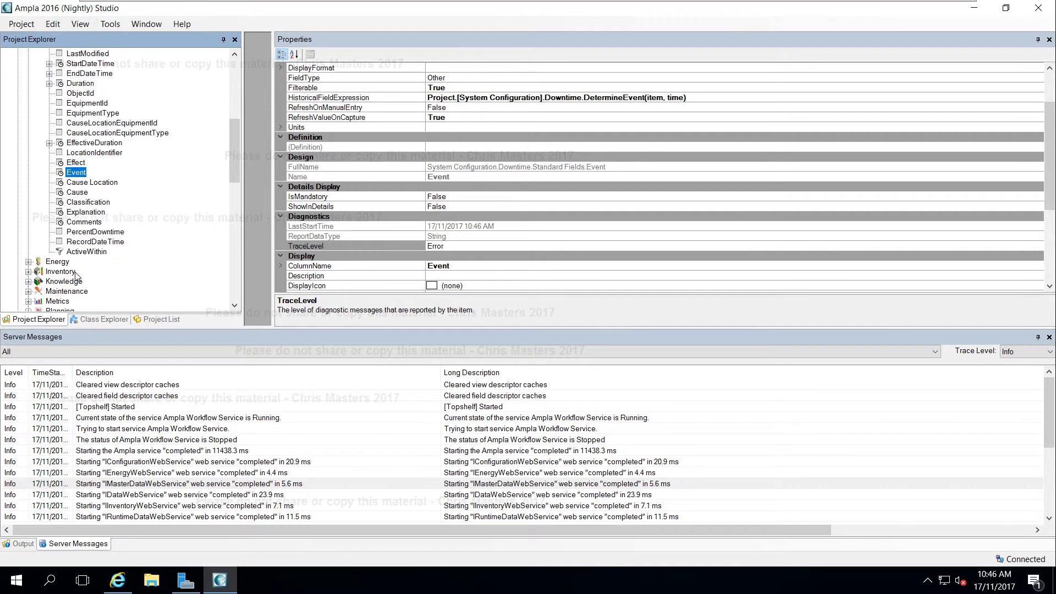
pyautogui.scroll(3, 76, 276)
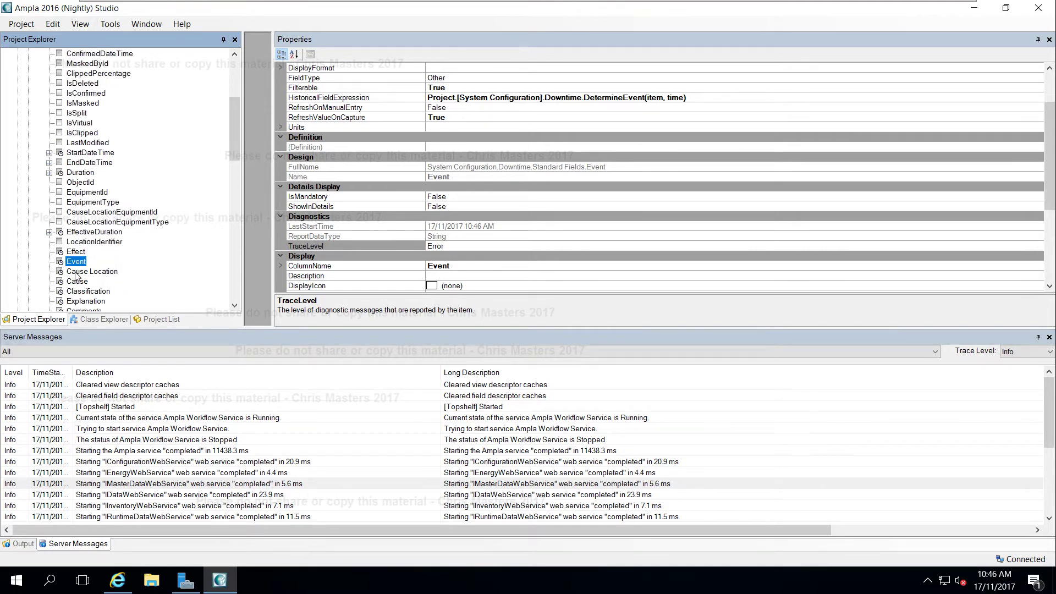
pyautogui.scroll(2, 76, 276)
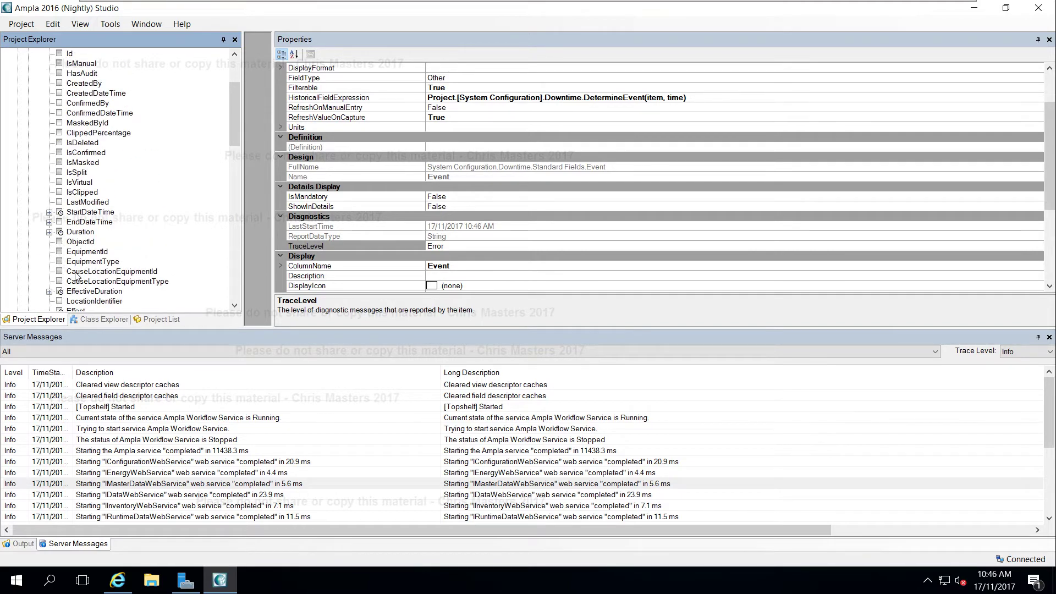
pyautogui.scroll(-1, 77, 276)
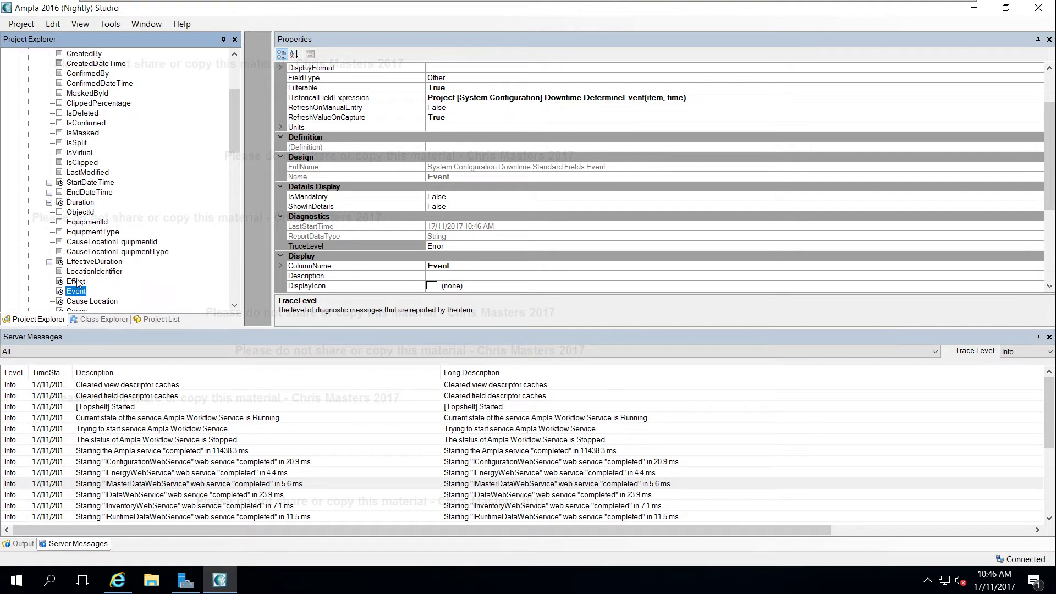
# - Set DisplayFormat to 0.## for the PercentDowntime standard field of Downtime and save the project
pyautogui.click(80, 261)
pyautogui.scroll(-4, 76, 278)
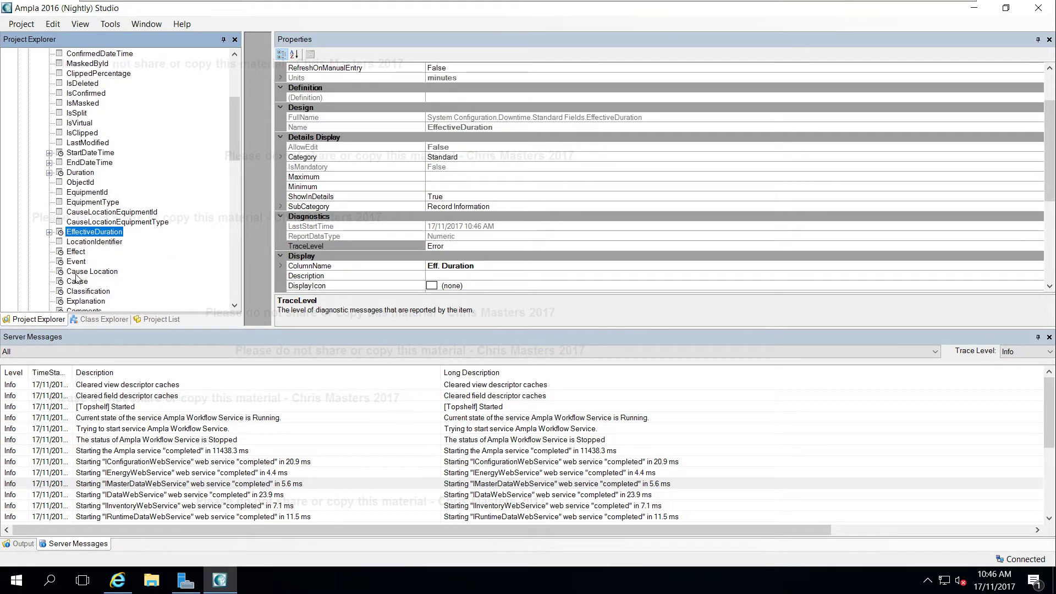
pyautogui.click(83, 232)
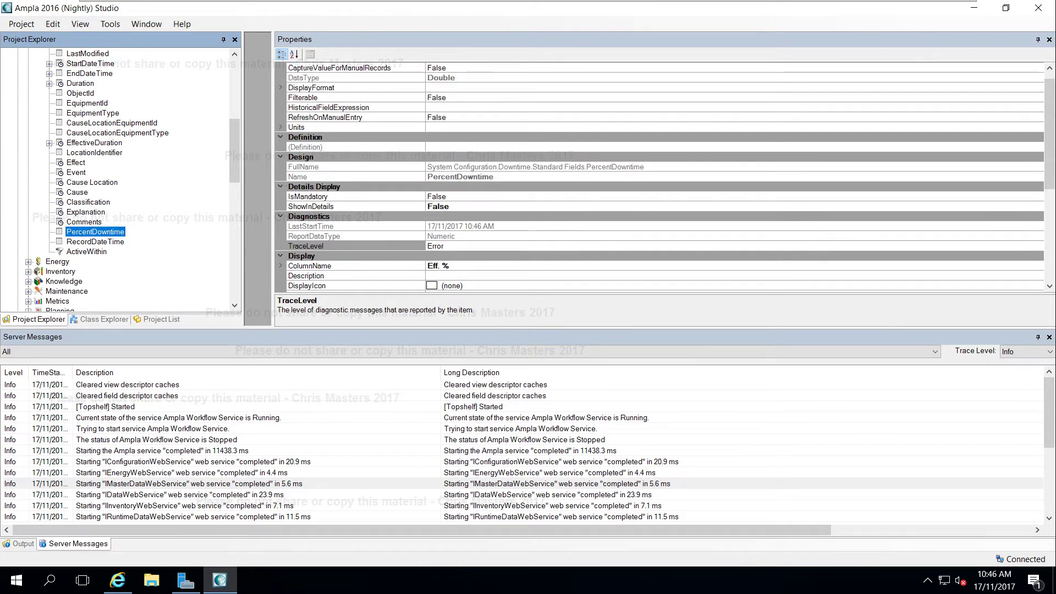
pyautogui.moveTo(1049, 126); pyautogui.dragTo(1049, 117)
pyautogui.click(444, 97)
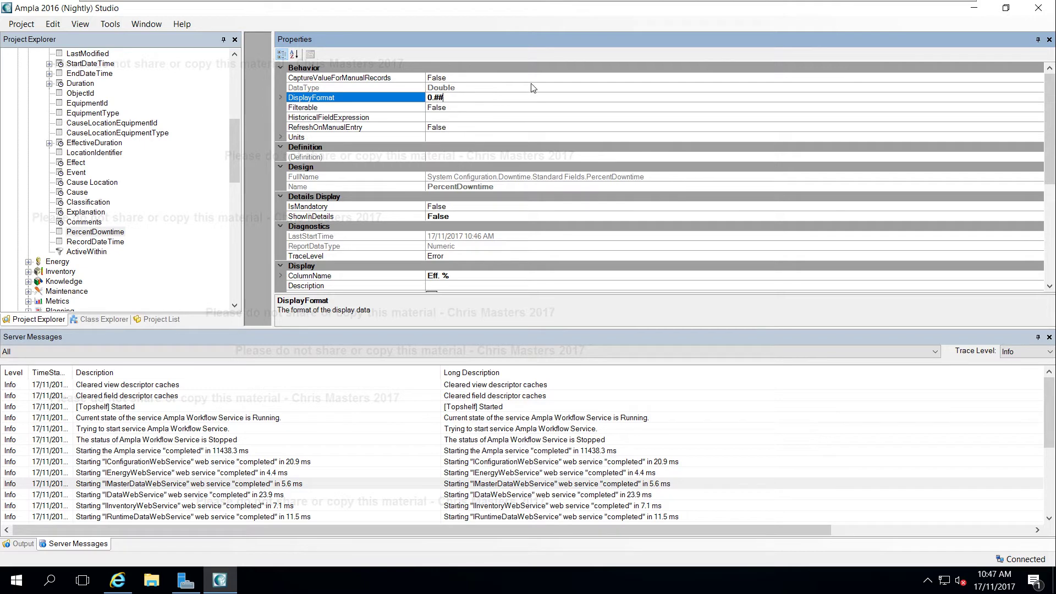
pyautogui.click(484, 118)
pyautogui.hotkey('ctrl', 's')
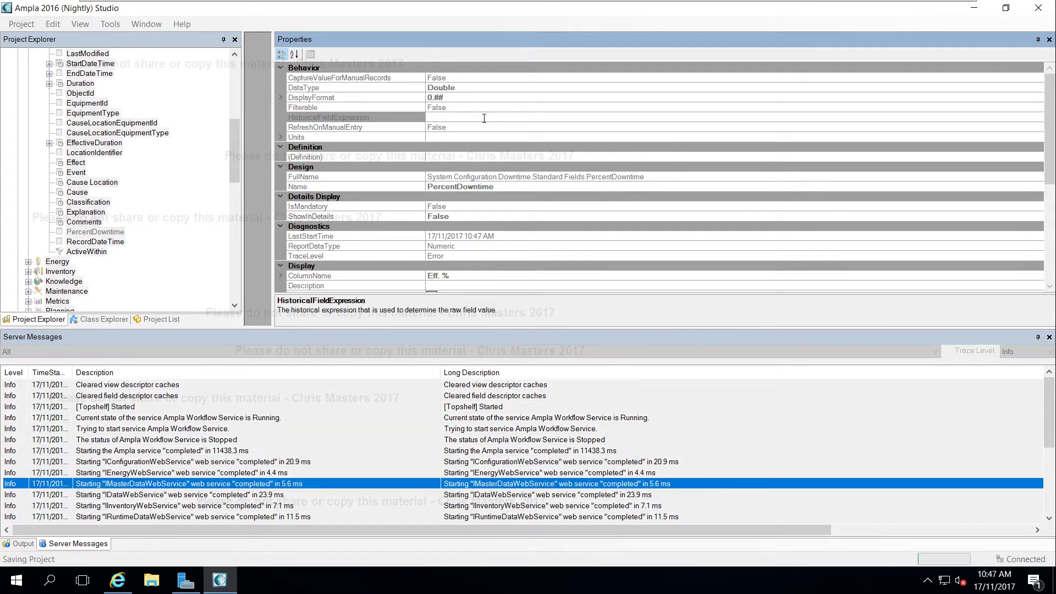
# - Start the AmplaDemo project from its root item in the project tree
pyautogui.moveTo(231, 154); pyautogui.dragTo(236, 77)
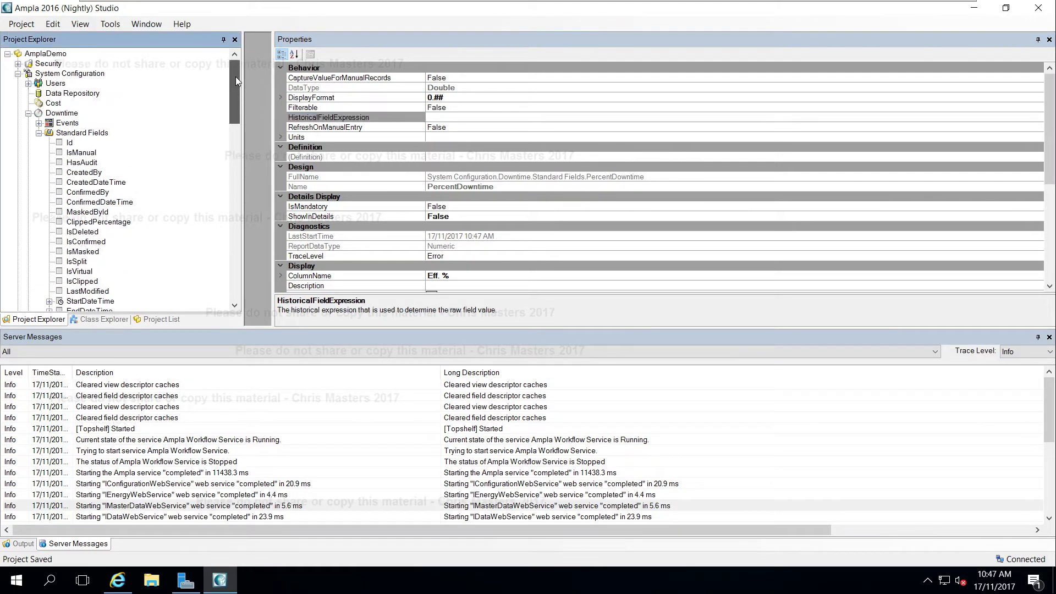
pyautogui.rightClick(49, 54)
pyautogui.click(71, 75)
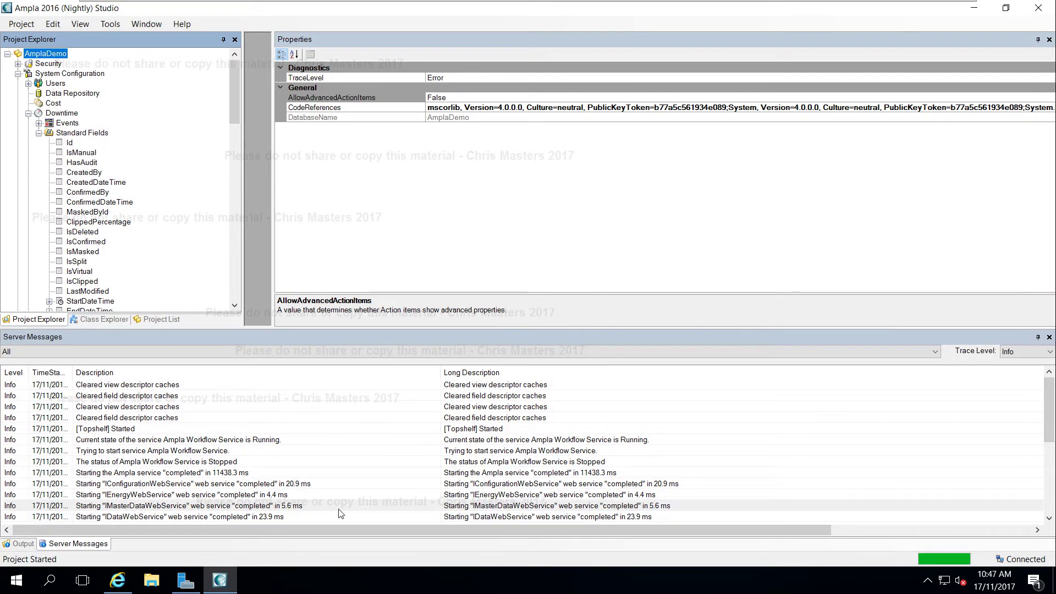
# - Close the open Internet Explorer window, then open Ampla Production Analyst (Browser) and log in with the Integrated credential
pyautogui.rightClick(121, 582)
pyautogui.click(122, 550)
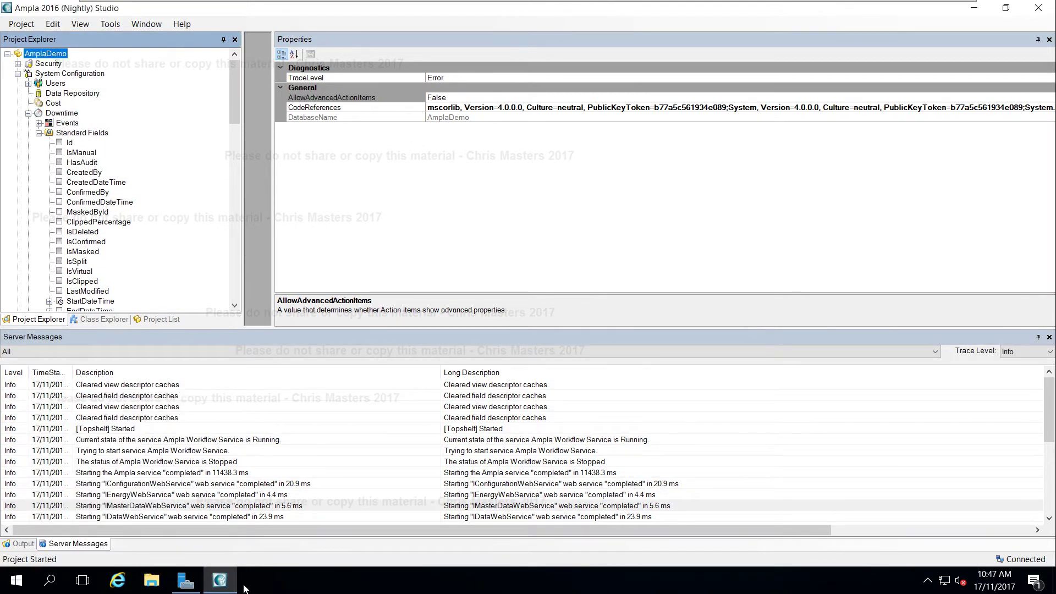
pyautogui.click(927, 580)
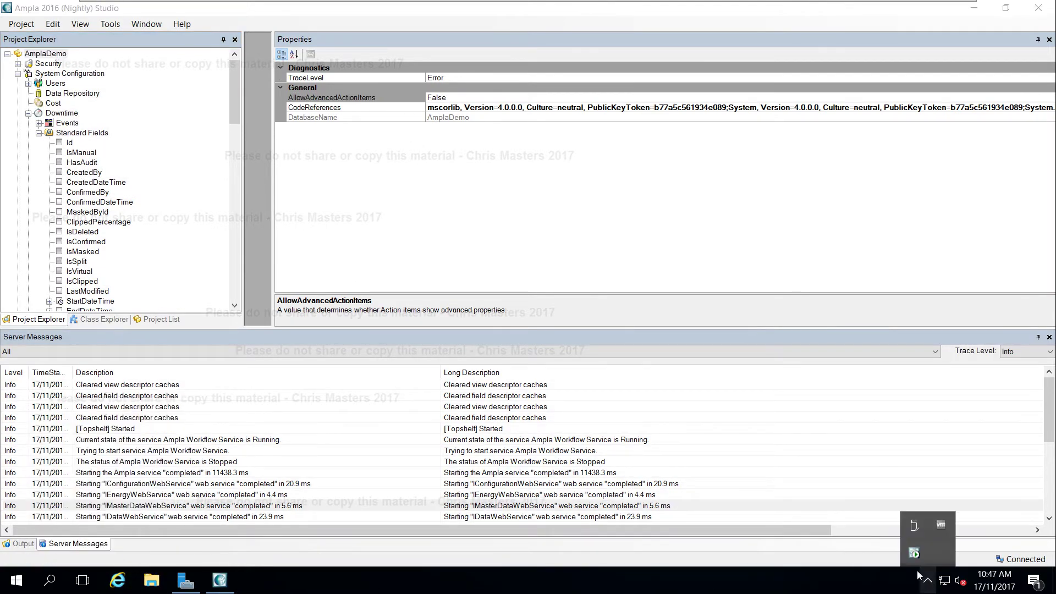
pyautogui.rightClick(919, 557)
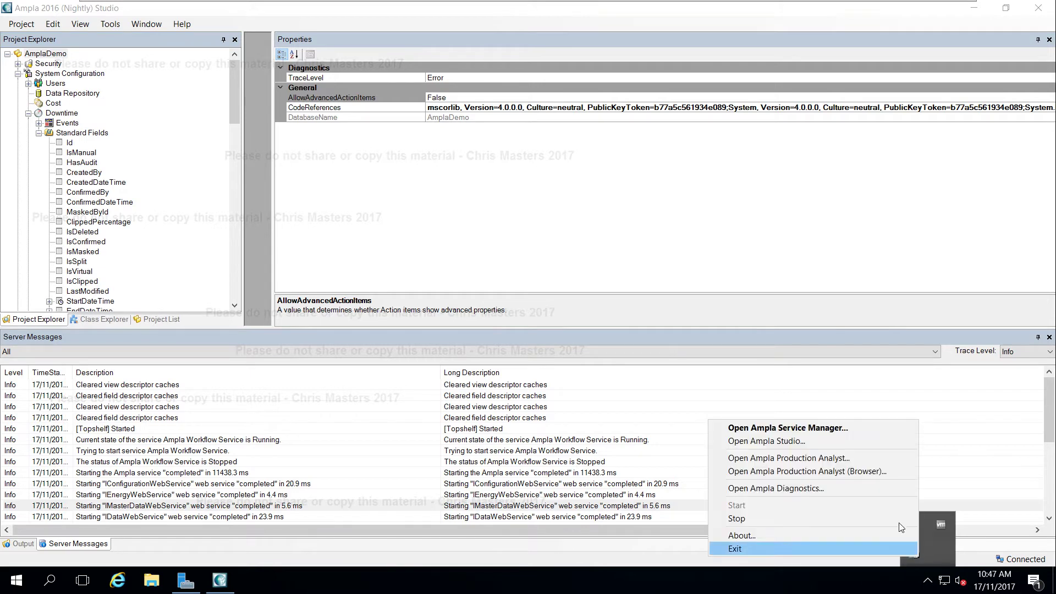
pyautogui.click(877, 473)
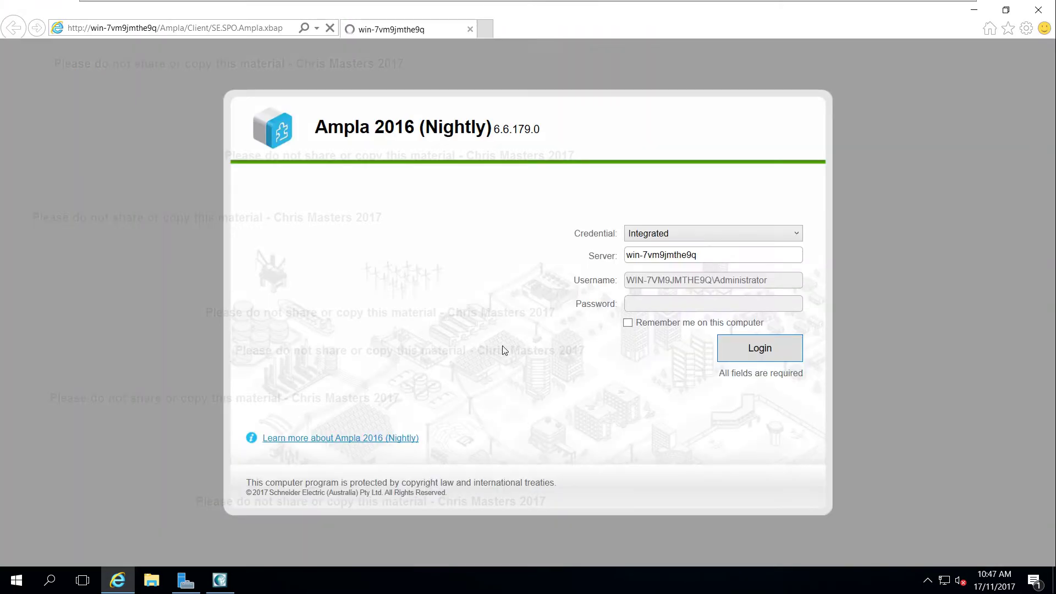
pyautogui.click(750, 348)
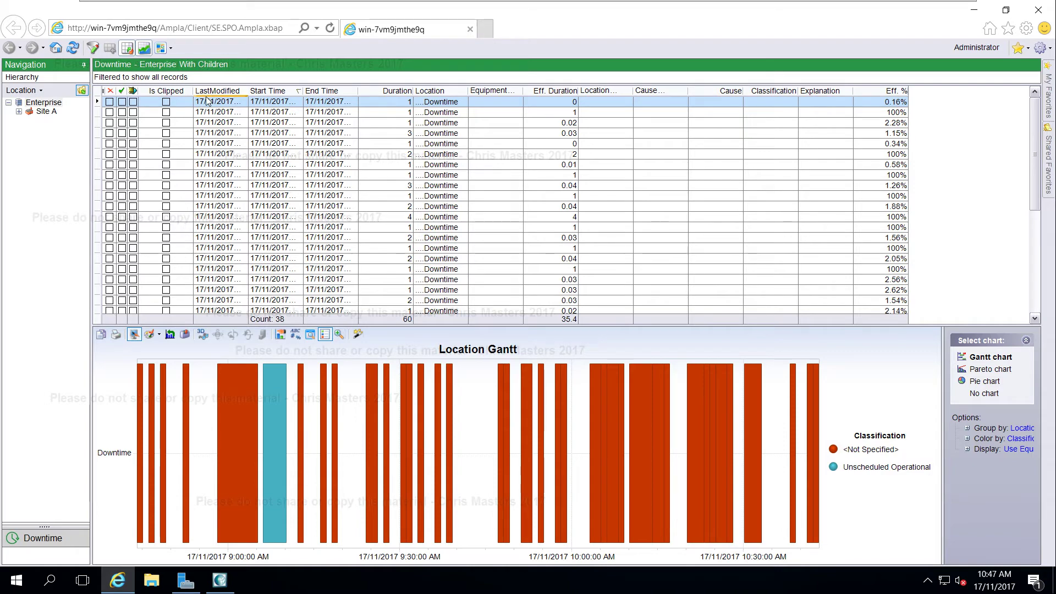
# - In Ampla Studio, set ShowInDetails to True and ShowInGrid to False for the LastModified standard field of Downtime and save the project
pyautogui.click(220, 580)
pyautogui.moveTo(236, 96); pyautogui.dragTo(246, 257)
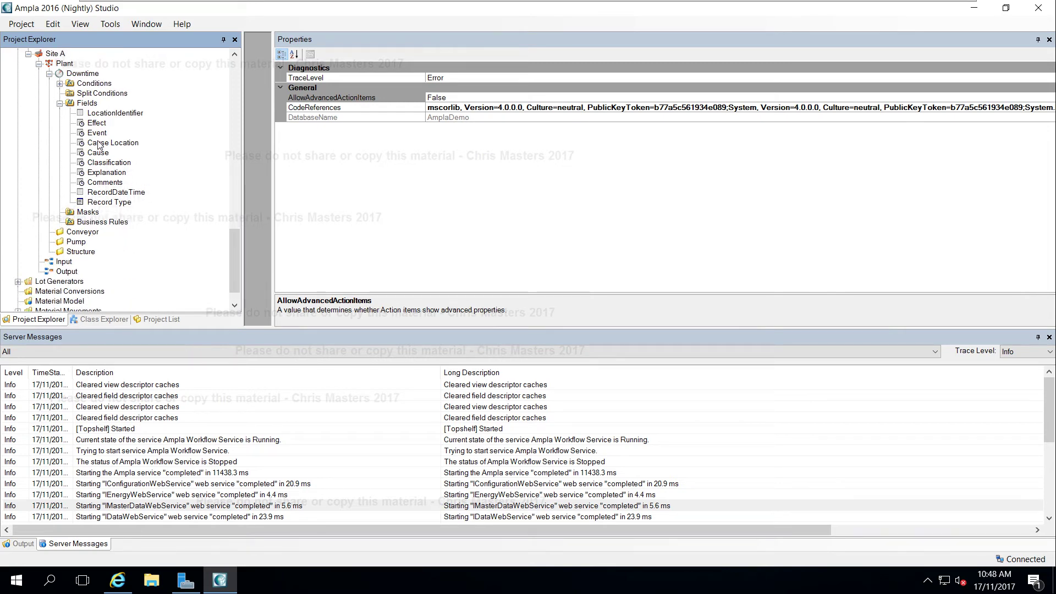
pyautogui.moveTo(231, 253); pyautogui.dragTo(236, 68)
pyautogui.scroll(-4, 77, 256)
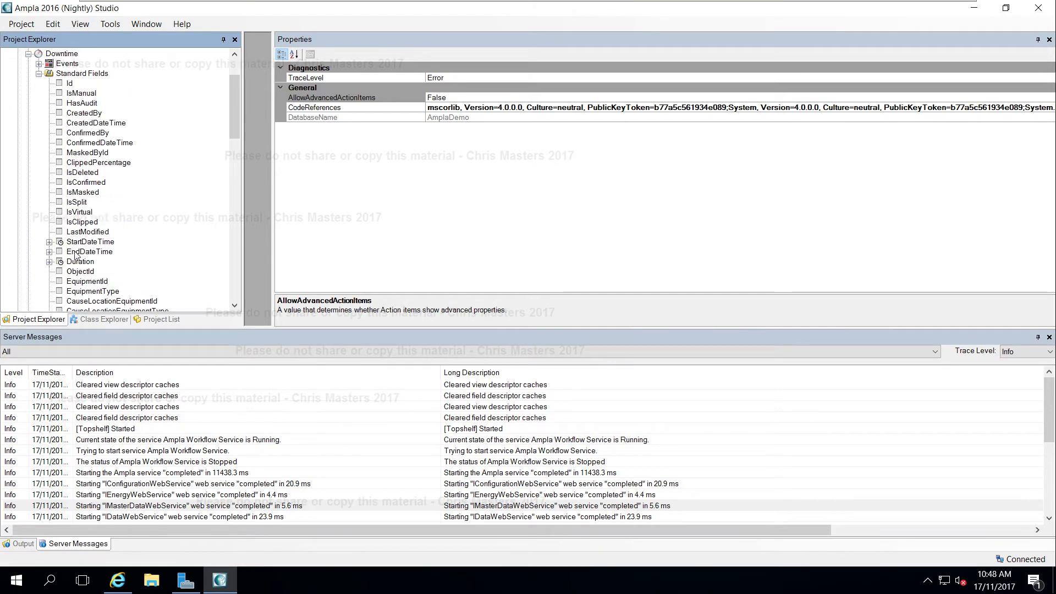
pyautogui.click(83, 172)
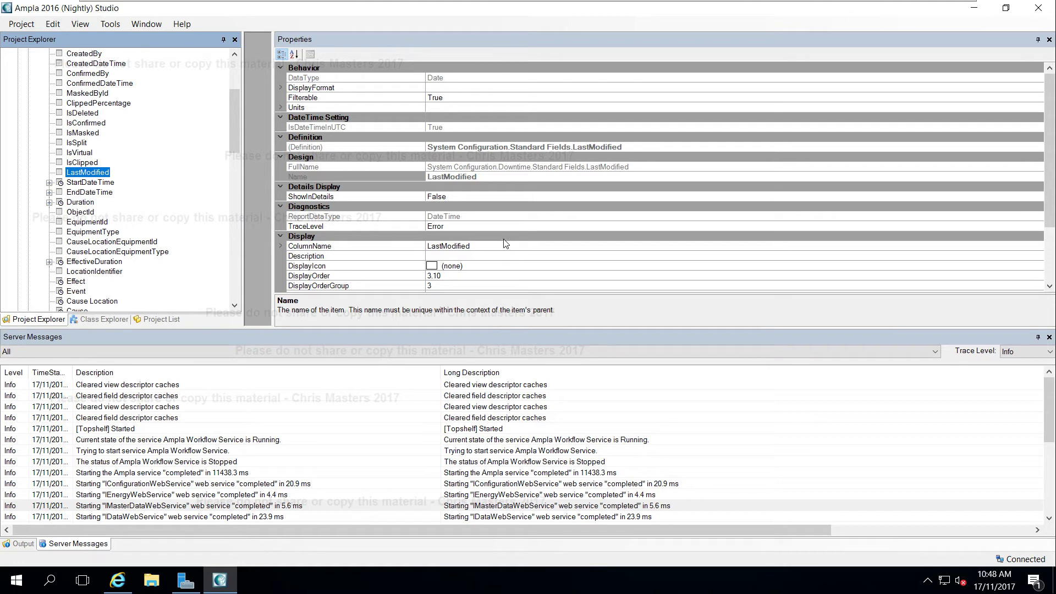
pyautogui.doubleClick(478, 198)
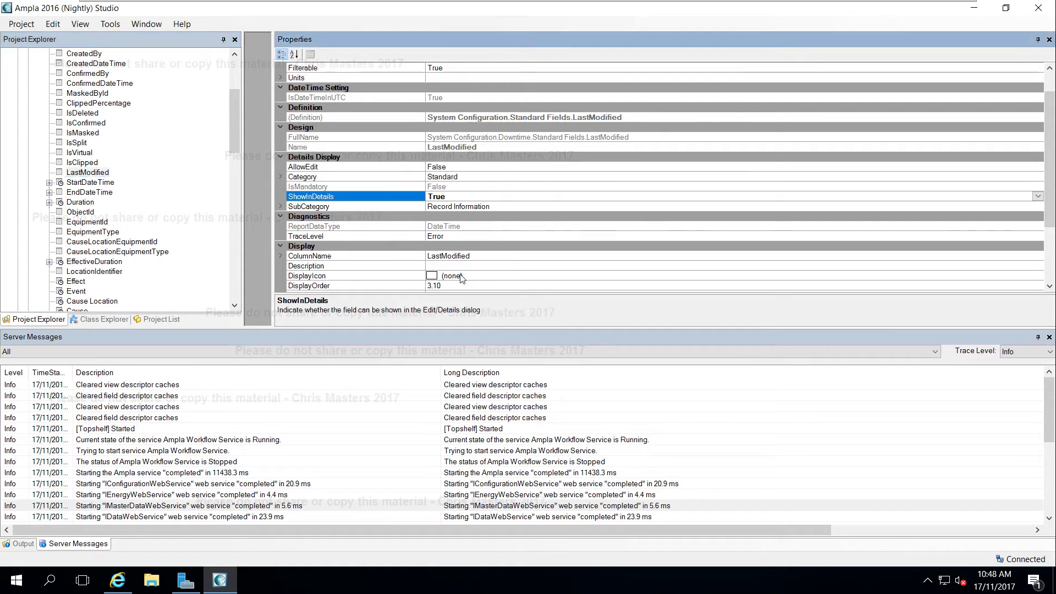
pyautogui.scroll(-3, 461, 278)
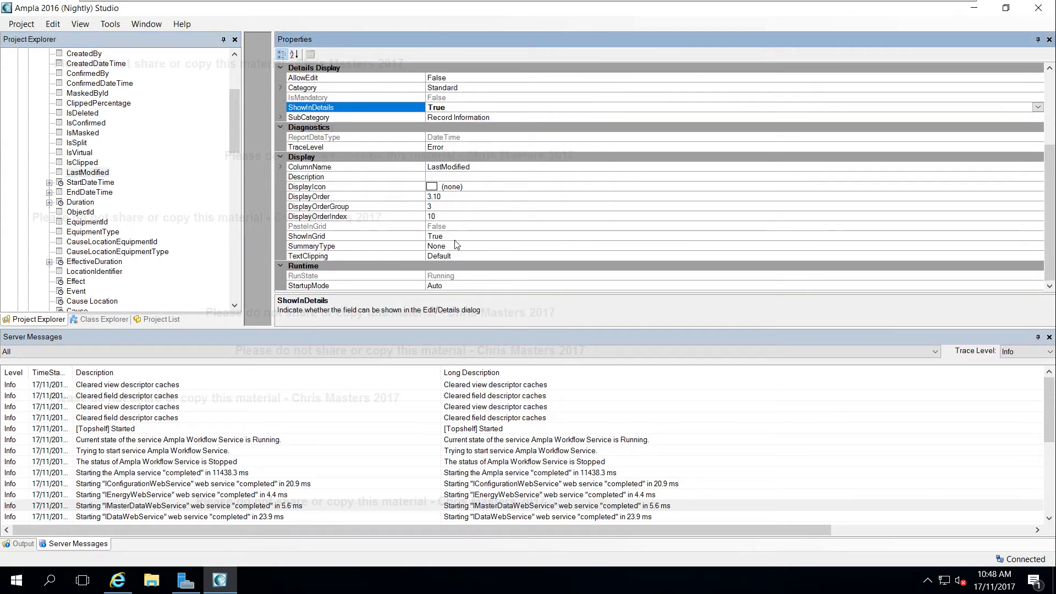
pyautogui.doubleClick(455, 236)
pyautogui.click(464, 217)
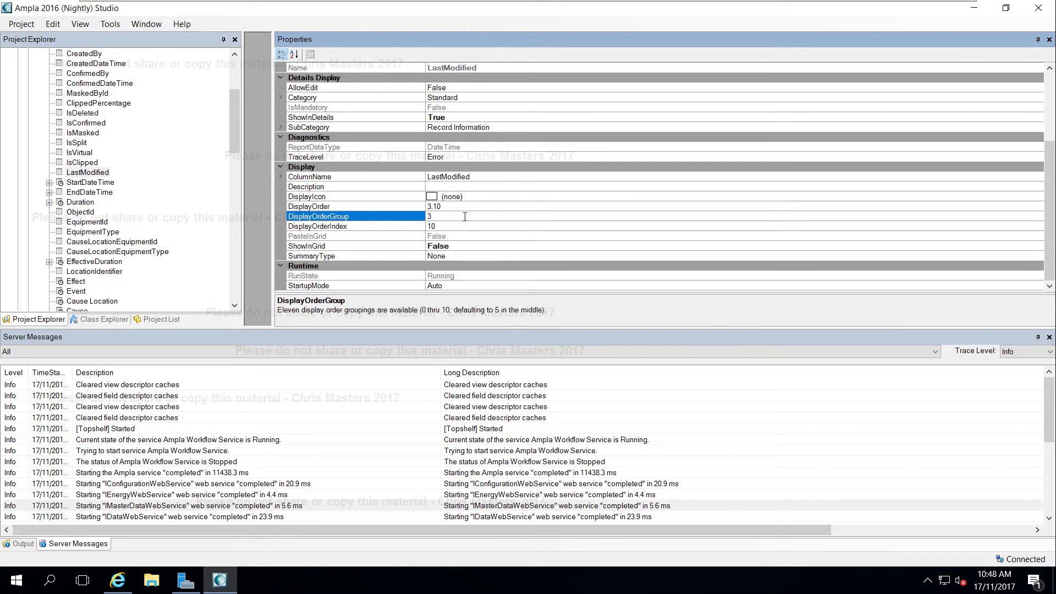
pyautogui.hotkey('ctrl', 's')
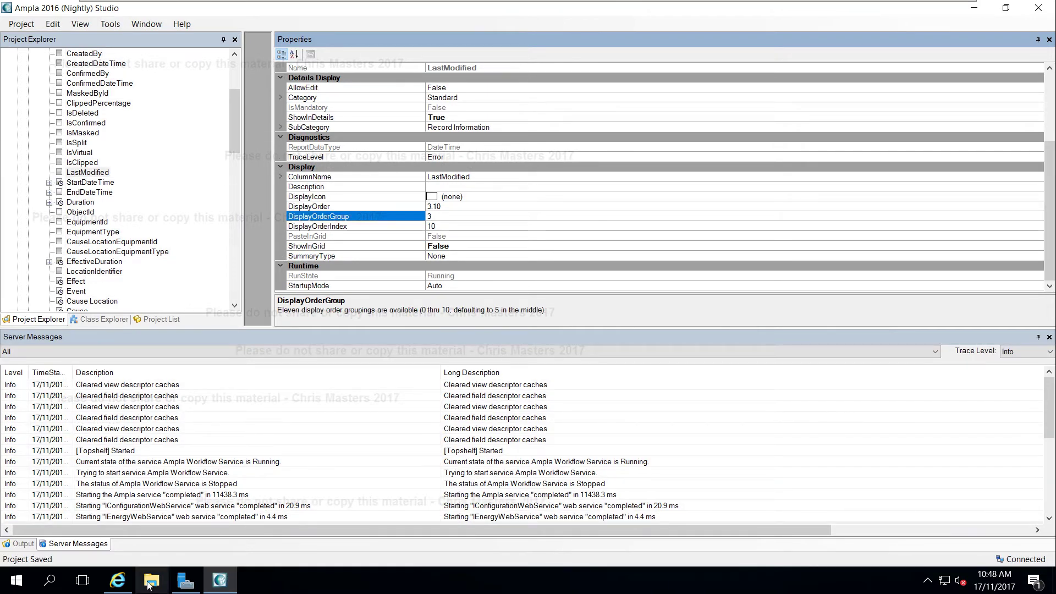
# - Compare the IsClipped standard field's properties in Ampla Studio with its column in the Production Analyst Downtime grid
pyautogui.click(117, 580)
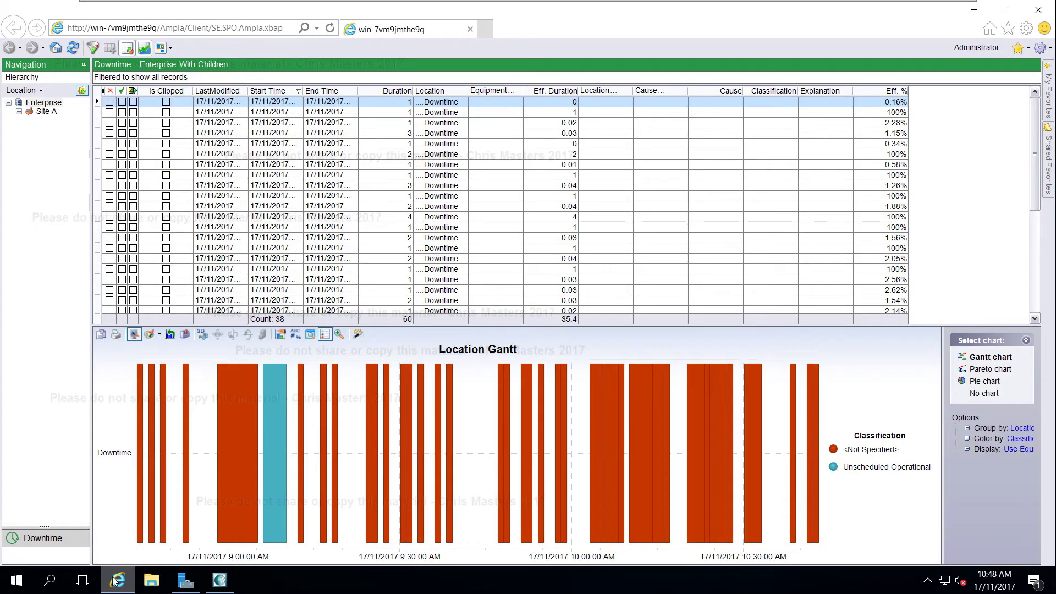
pyautogui.click(117, 581)
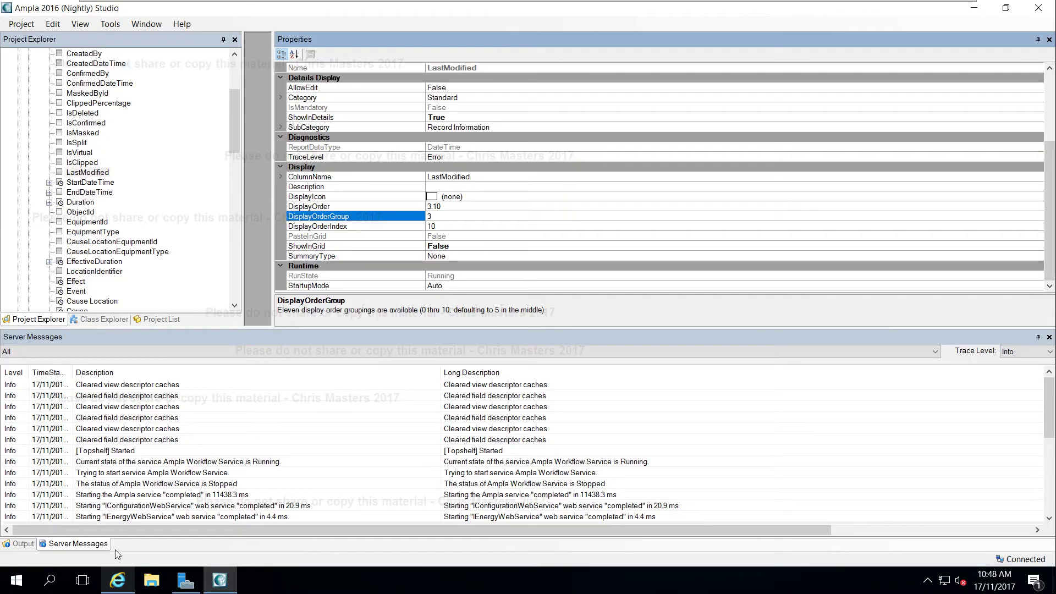
pyautogui.click(237, 122)
pyautogui.scroll(1, 237, 122)
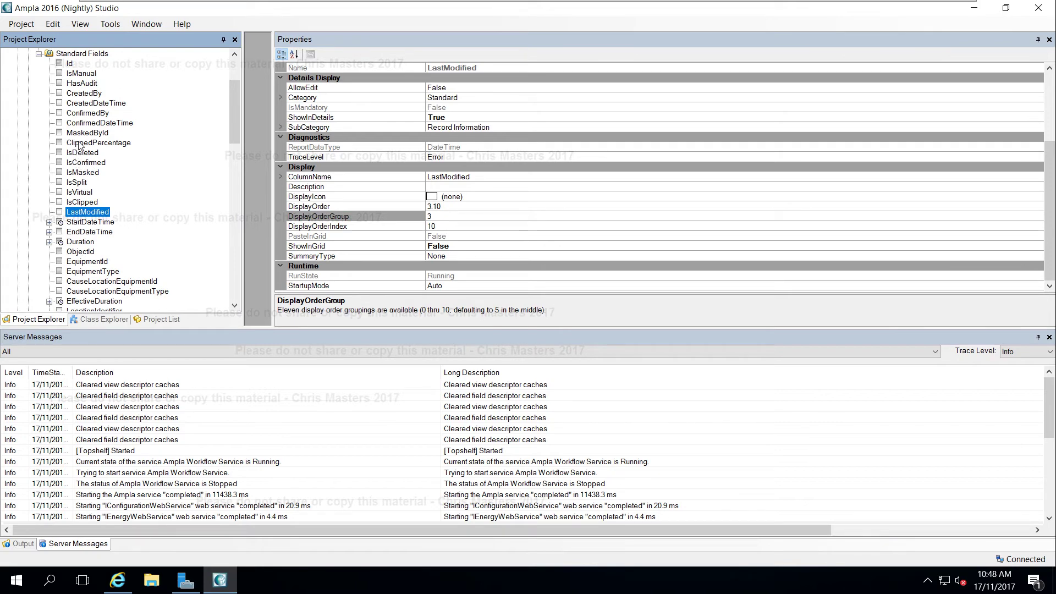
pyautogui.click(83, 203)
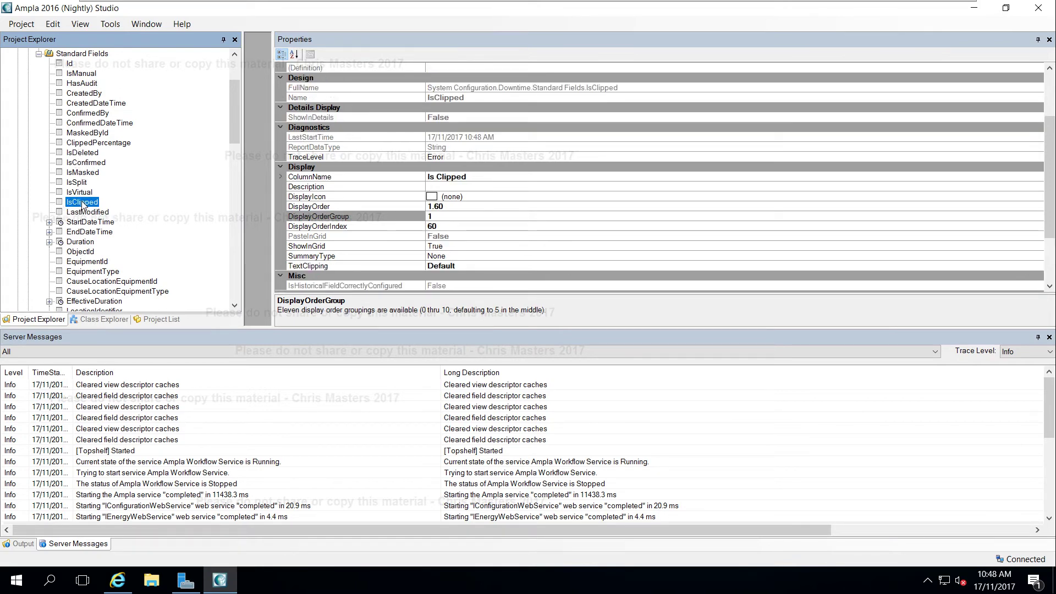
pyautogui.moveTo(1052, 163); pyautogui.dragTo(1052, 120)
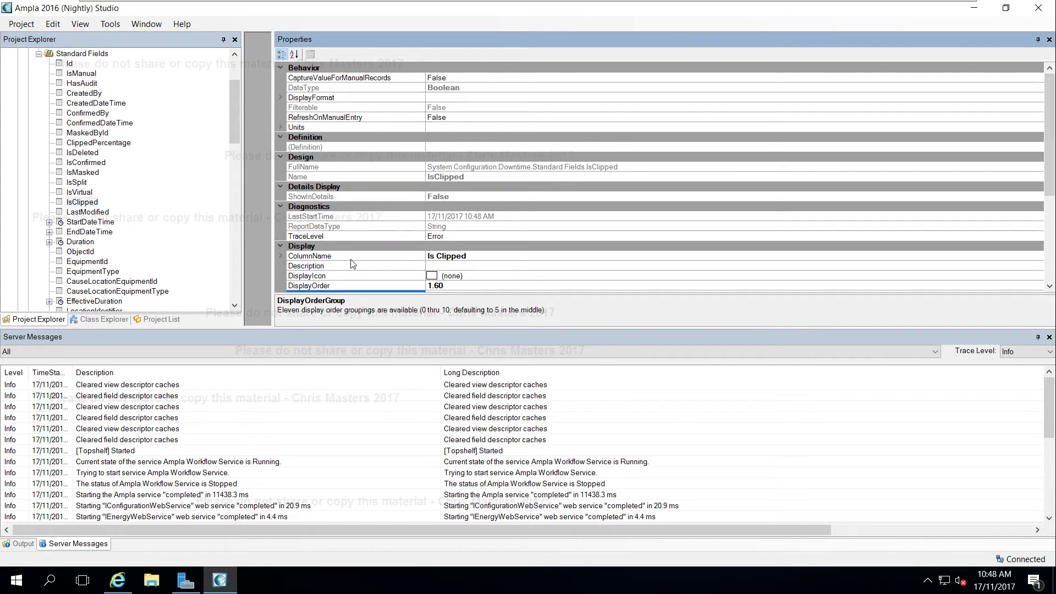
pyautogui.click(435, 258)
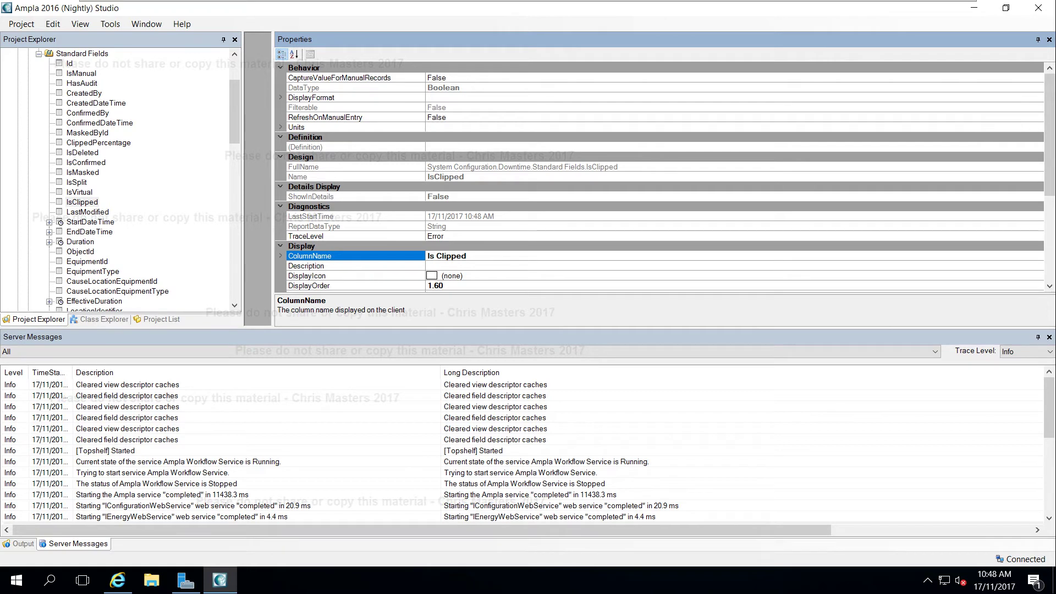
pyautogui.moveTo(1050, 123); pyautogui.dragTo(1051, 218)
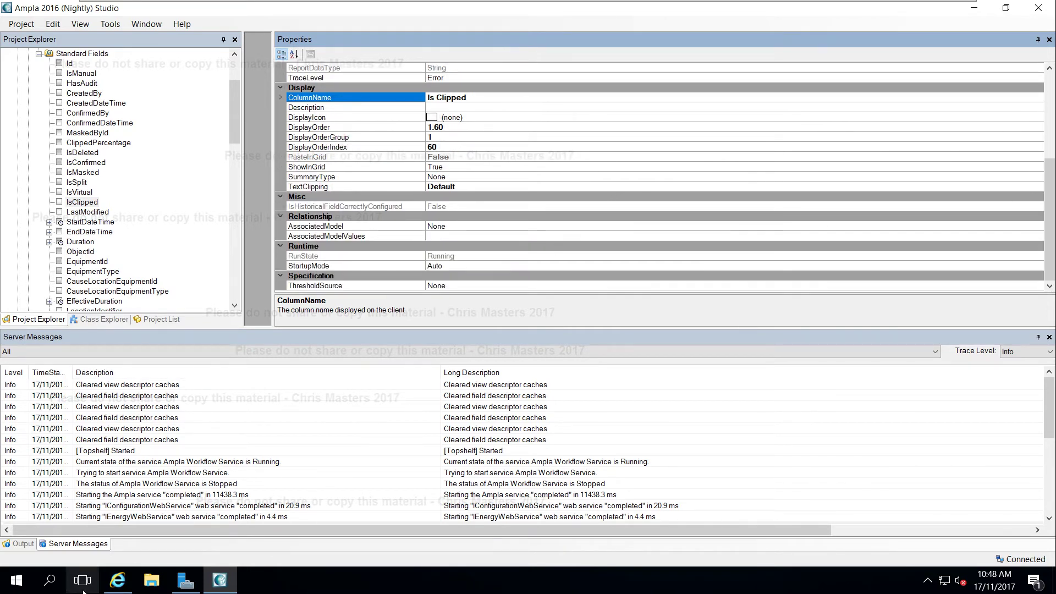
pyautogui.click(117, 580)
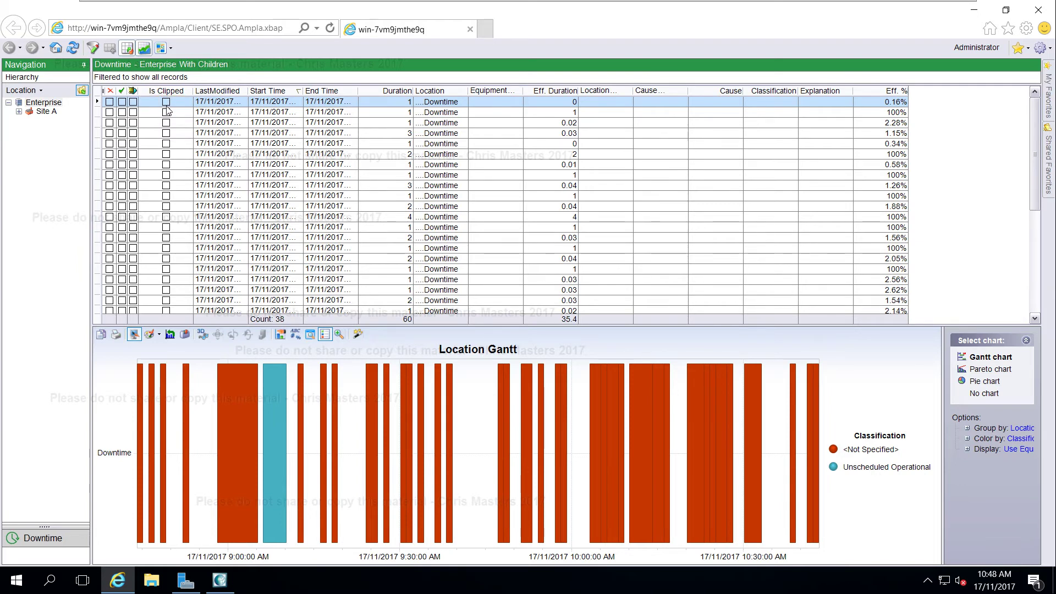
pyautogui.click(225, 584)
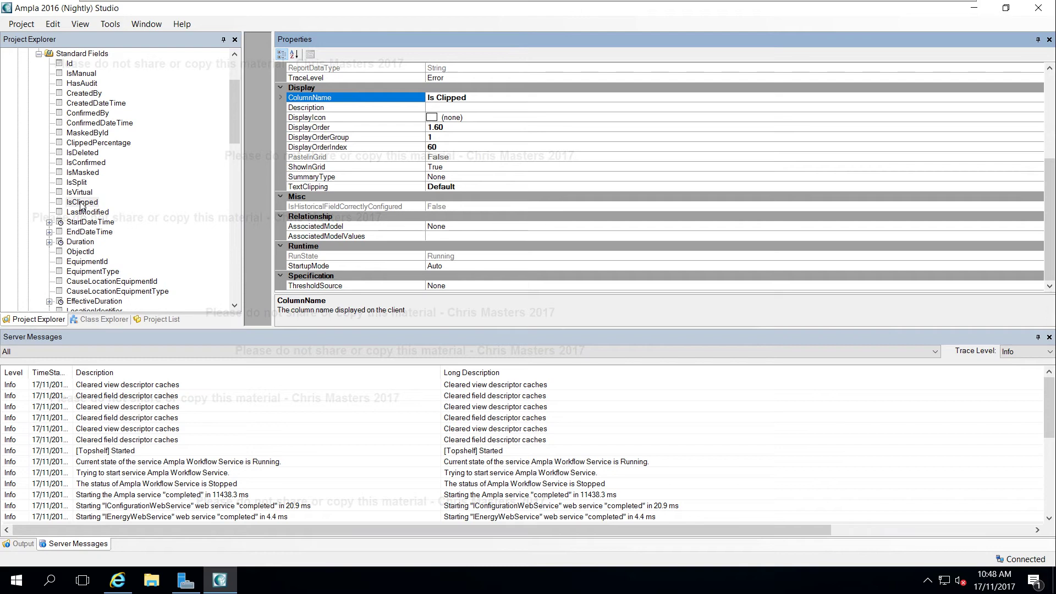
# - Set ShowInGrid to False for the IsMasked standard field of Downtime and save the project
pyautogui.click(80, 174)
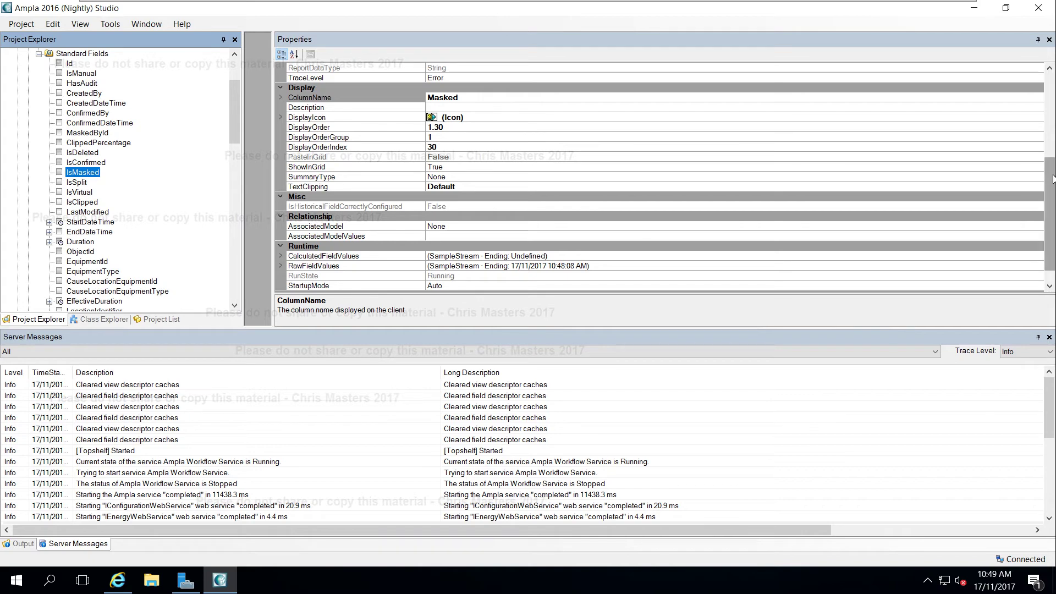
pyautogui.doubleClick(452, 166)
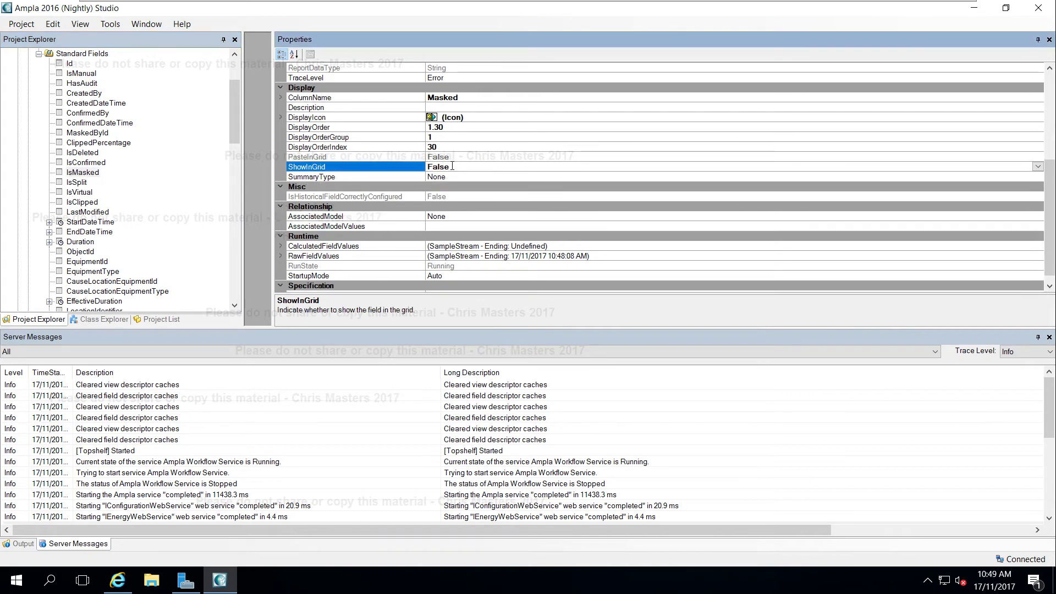
pyautogui.scroll(-1, 480, 262)
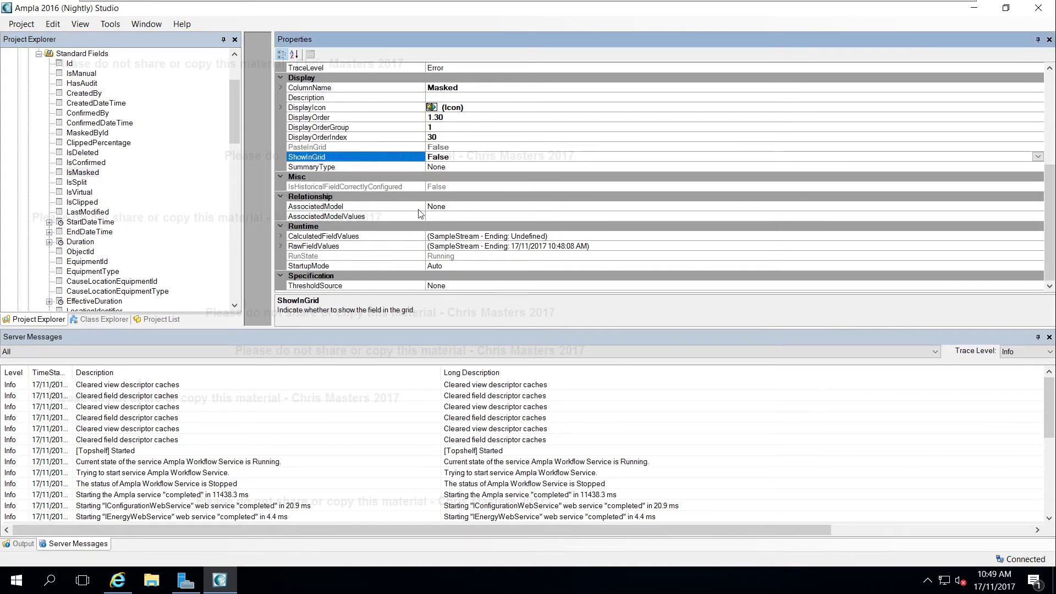
pyautogui.click(475, 148)
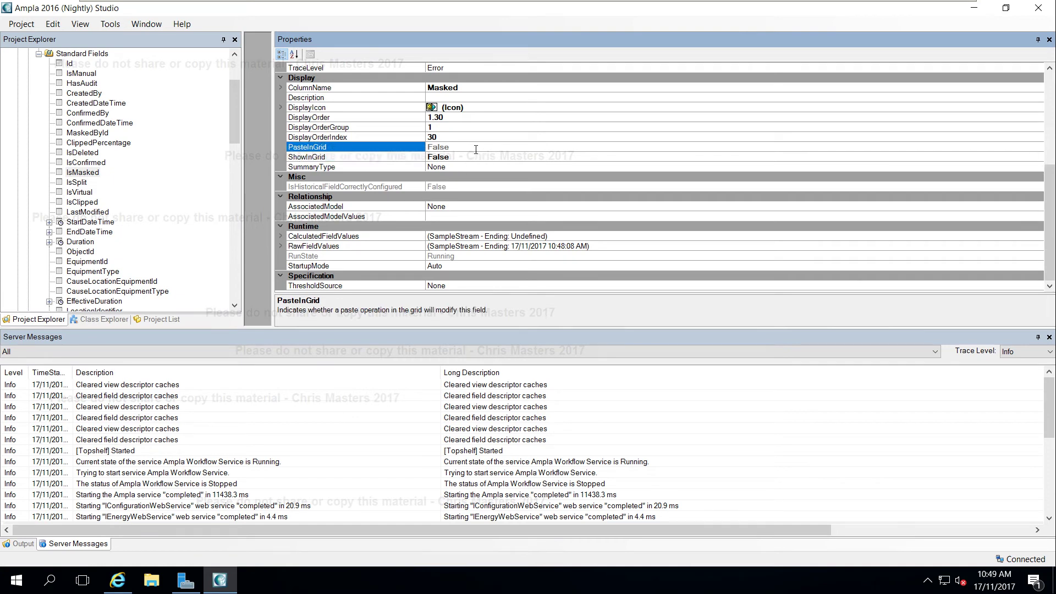
pyautogui.hotkey('ctrl', 's')
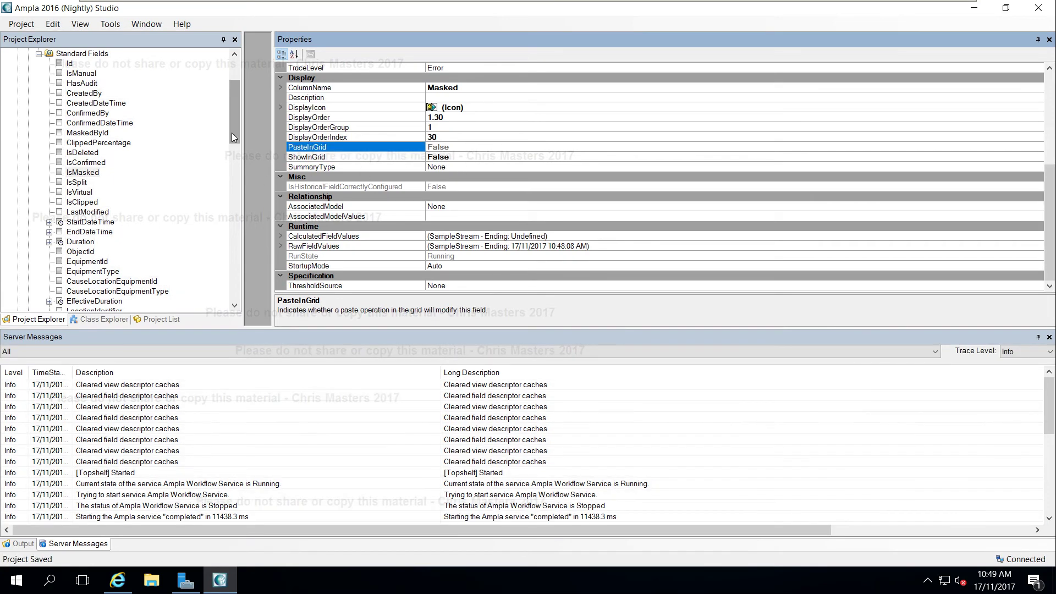
# - Review the Fields of the Plant Downtime item under Site A, then view the Downtime grid in Production Analyst
pyautogui.moveTo(232, 164); pyautogui.dragTo(236, 264)
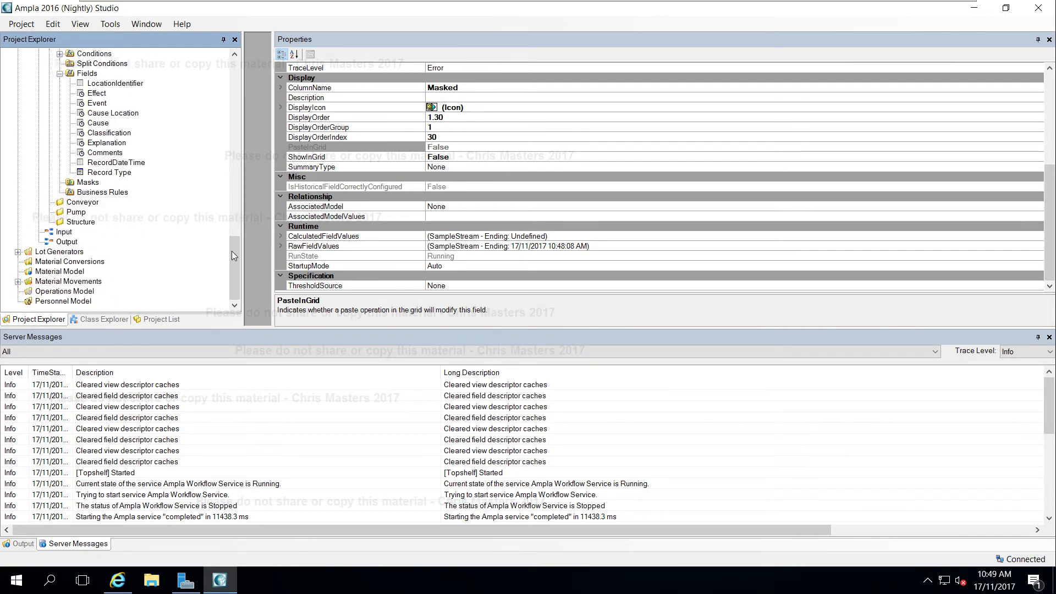
pyautogui.moveTo(235, 247); pyautogui.dragTo(235, 234)
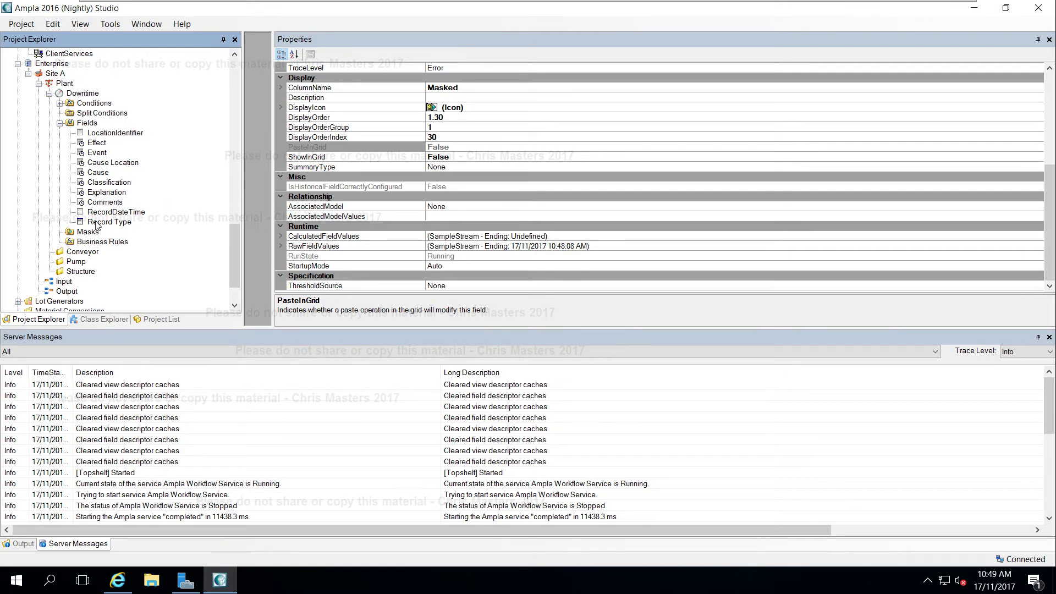
pyautogui.click(117, 581)
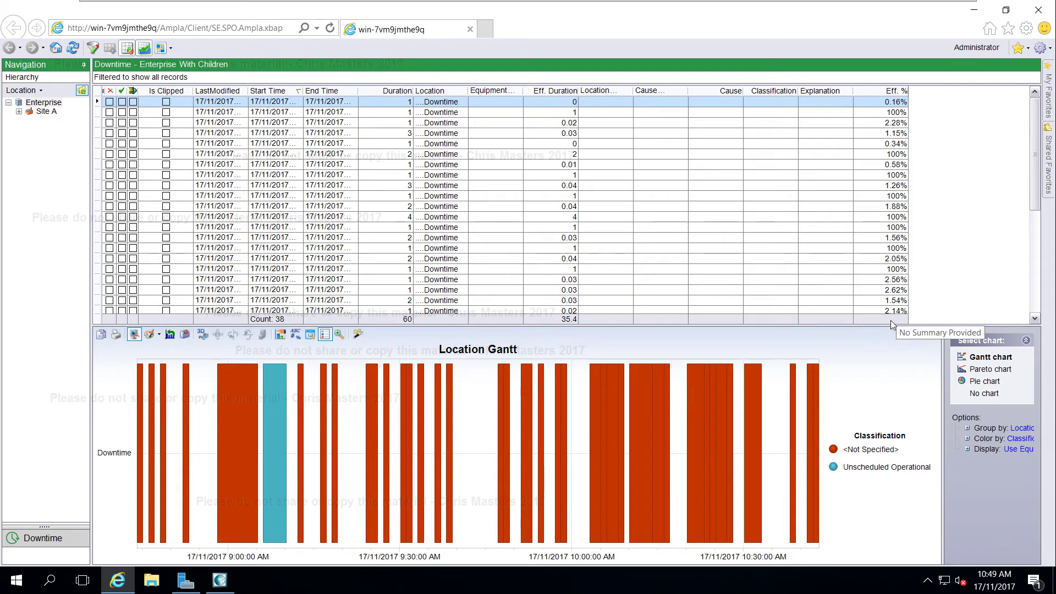
# - In Ampla Studio, set SummaryType to Mean for the PercentDowntime standard field of Downtime and save the project
pyautogui.moveTo(122, 589)
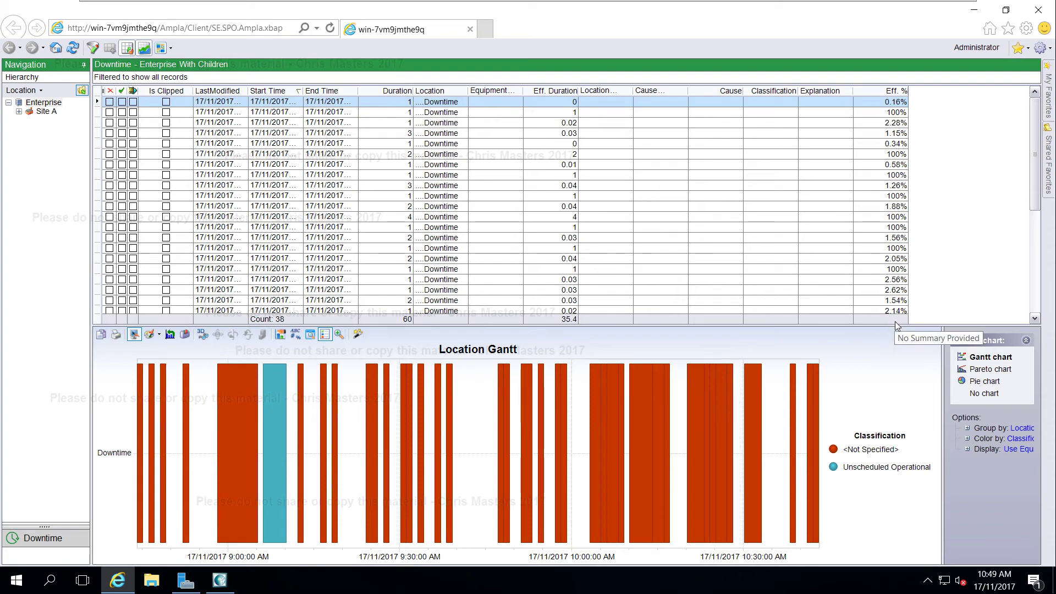
pyautogui.click(219, 580)
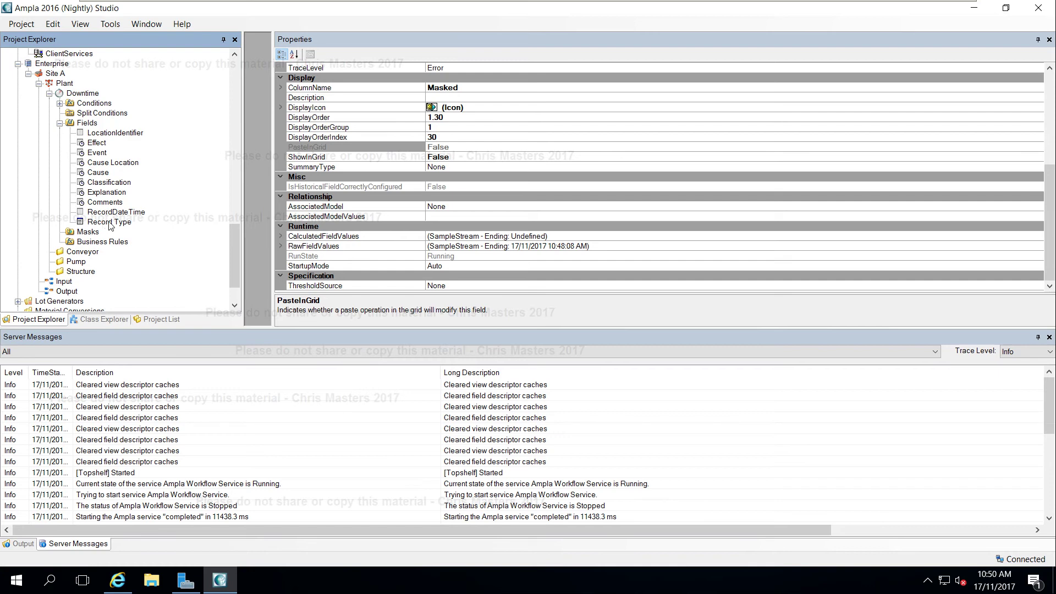
pyautogui.moveTo(233, 236); pyautogui.dragTo(235, 115)
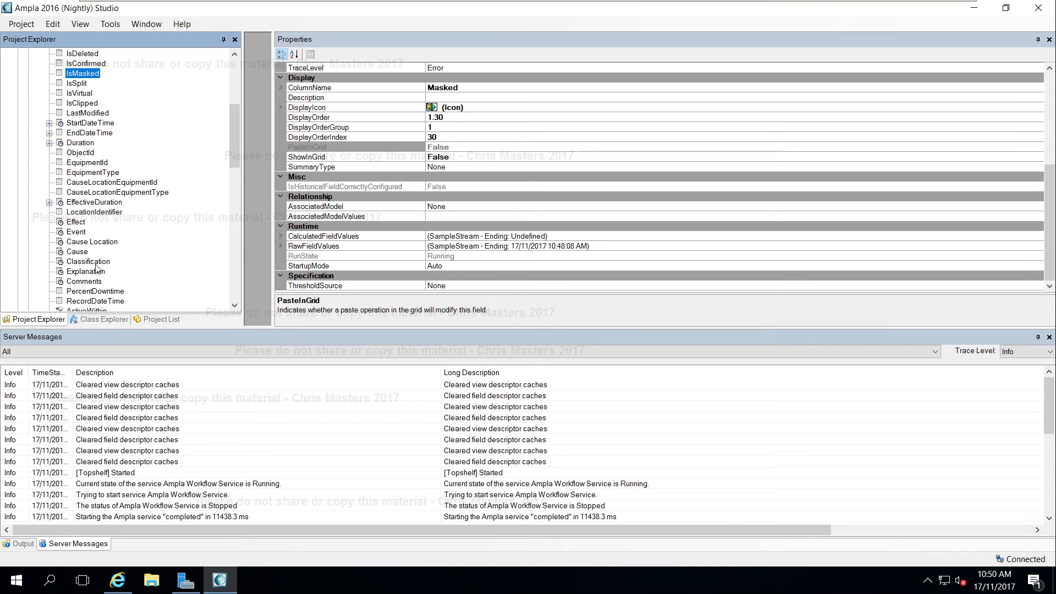
pyautogui.click(90, 291)
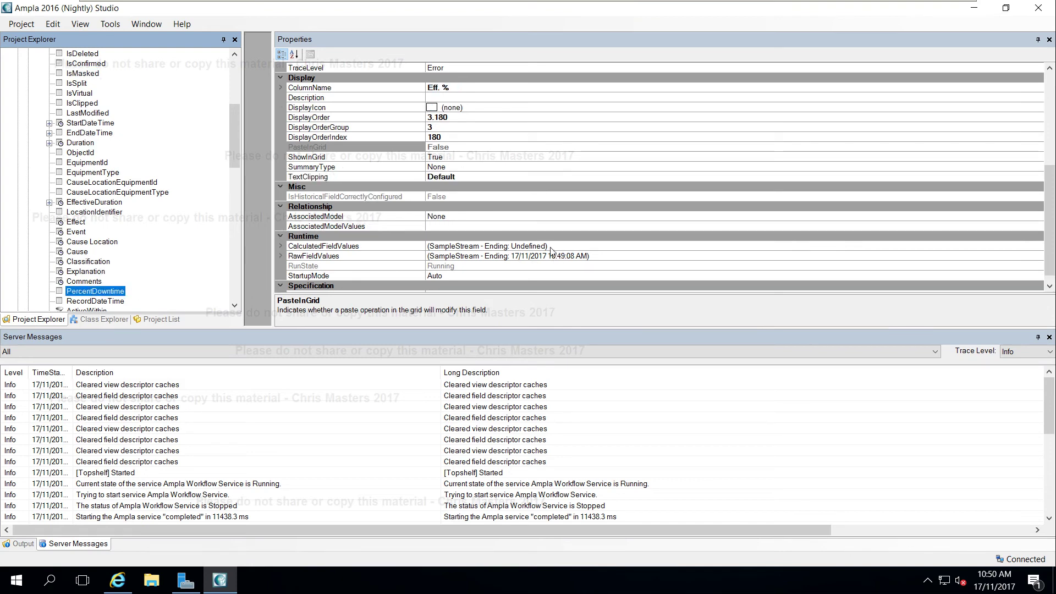
pyautogui.click(470, 166)
pyautogui.click(1037, 167)
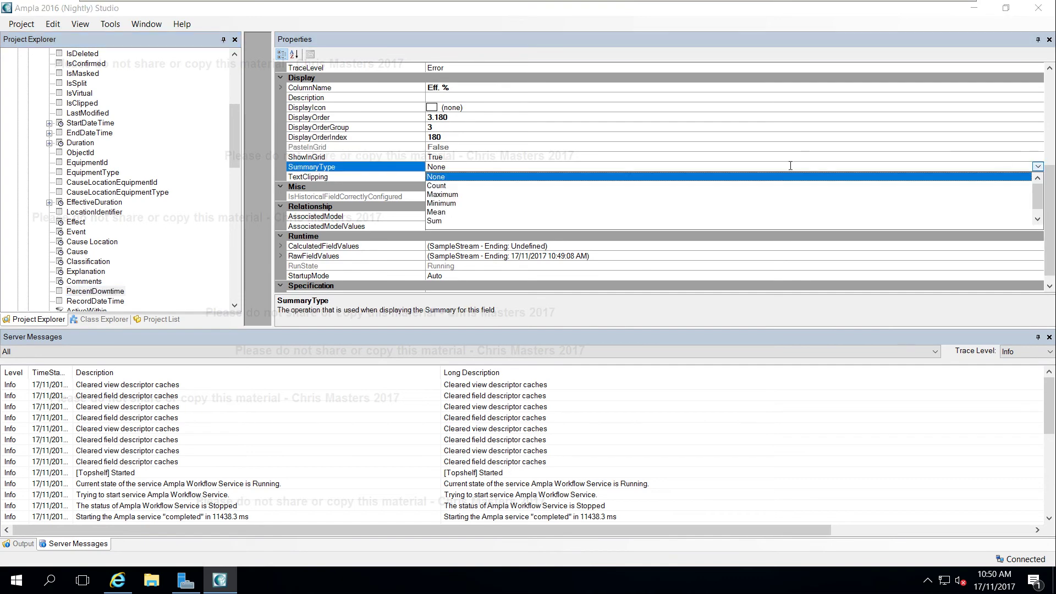
pyautogui.click(440, 212)
pyautogui.click(458, 157)
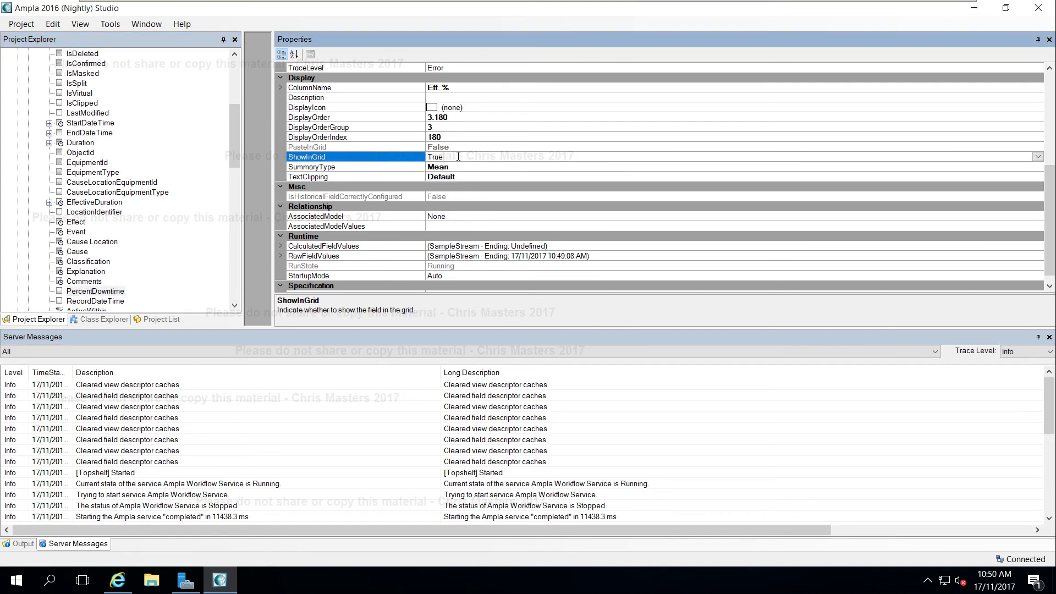
pyautogui.hotkey('ctrl', 's')
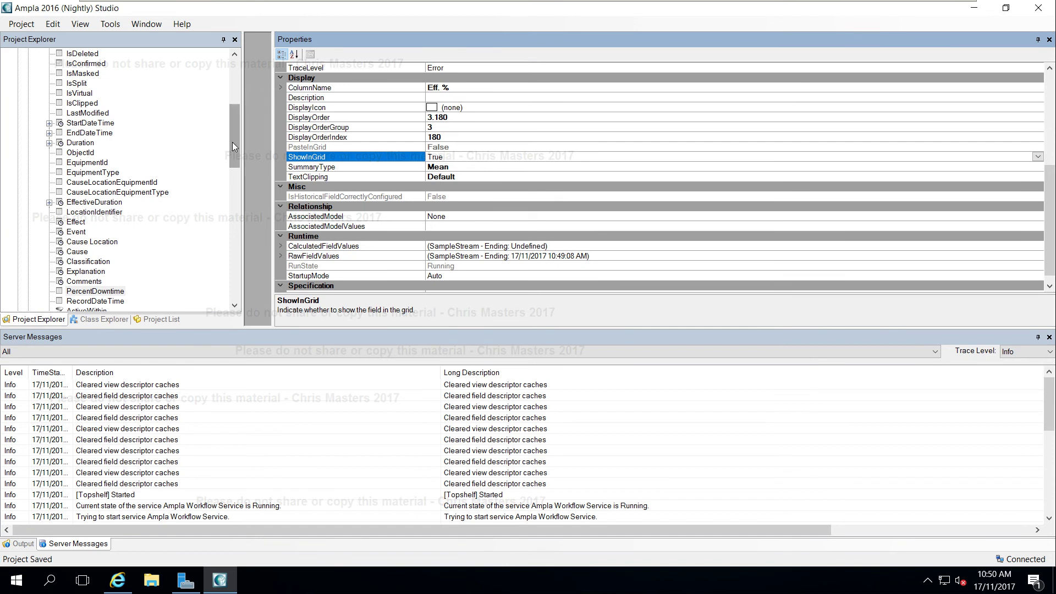
# - Start the AmplaDemo project from the root of the project tree
pyautogui.moveTo(232, 141); pyautogui.dragTo(237, 72)
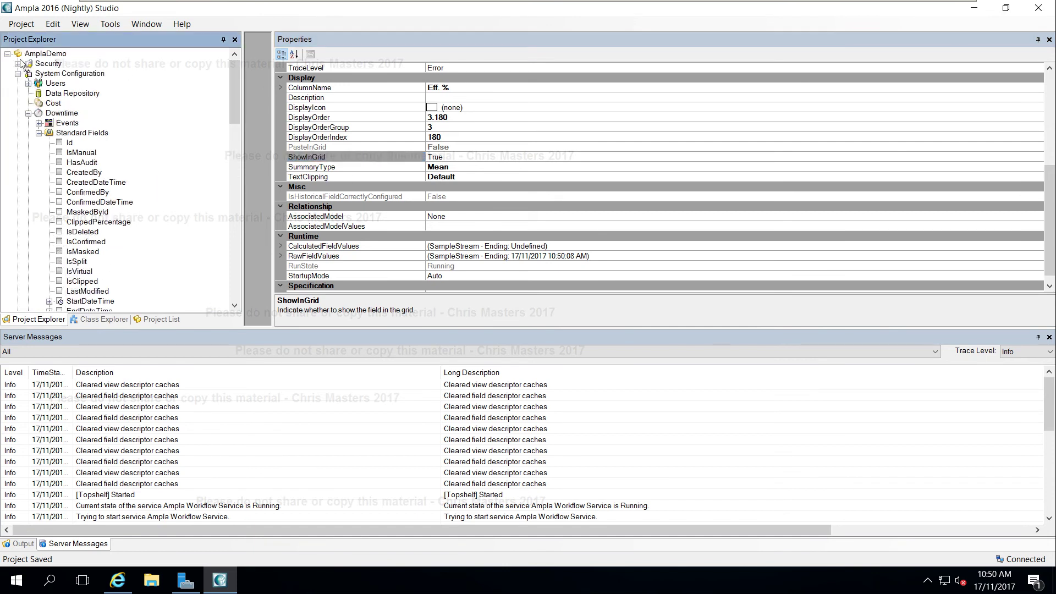
pyautogui.rightClick(32, 53)
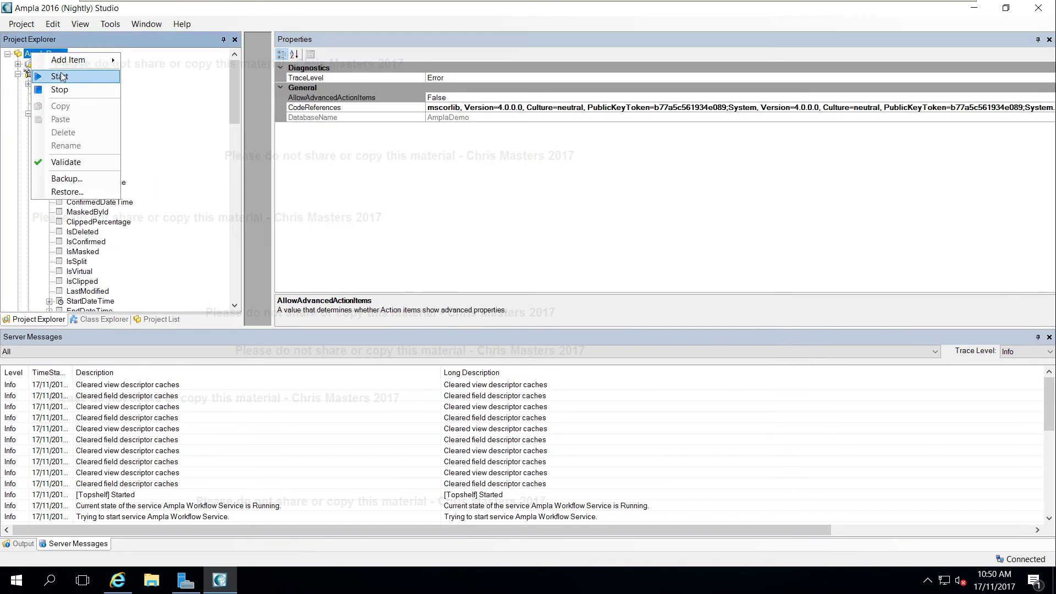
pyautogui.click(59, 77)
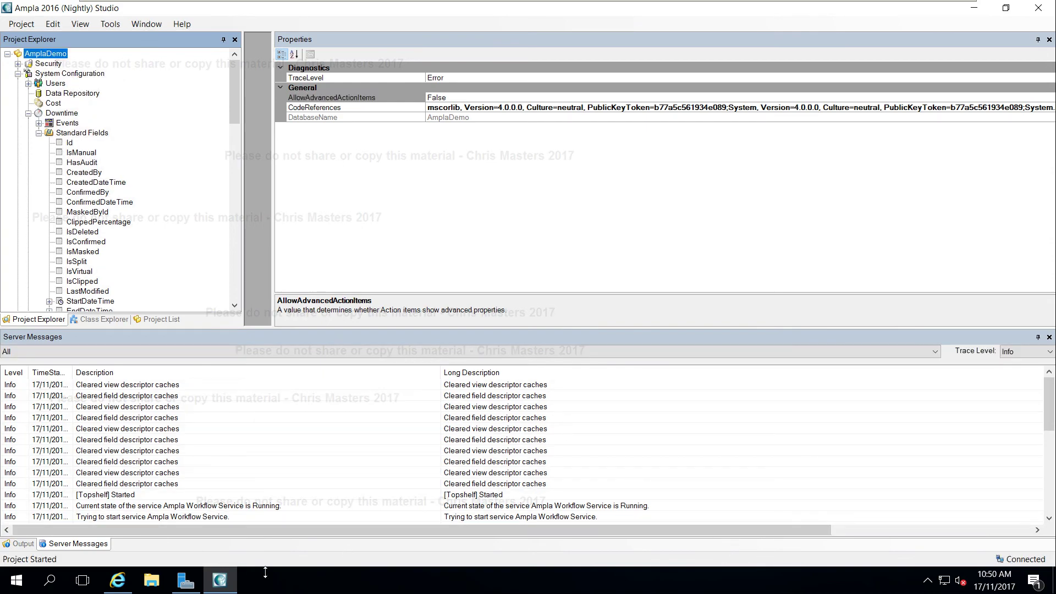
# - Relaunch Production Analyst and log in with the Integrated credential
pyautogui.rightClick(117, 580)
pyautogui.press('Escape')
pyautogui.rightClick(910, 582)
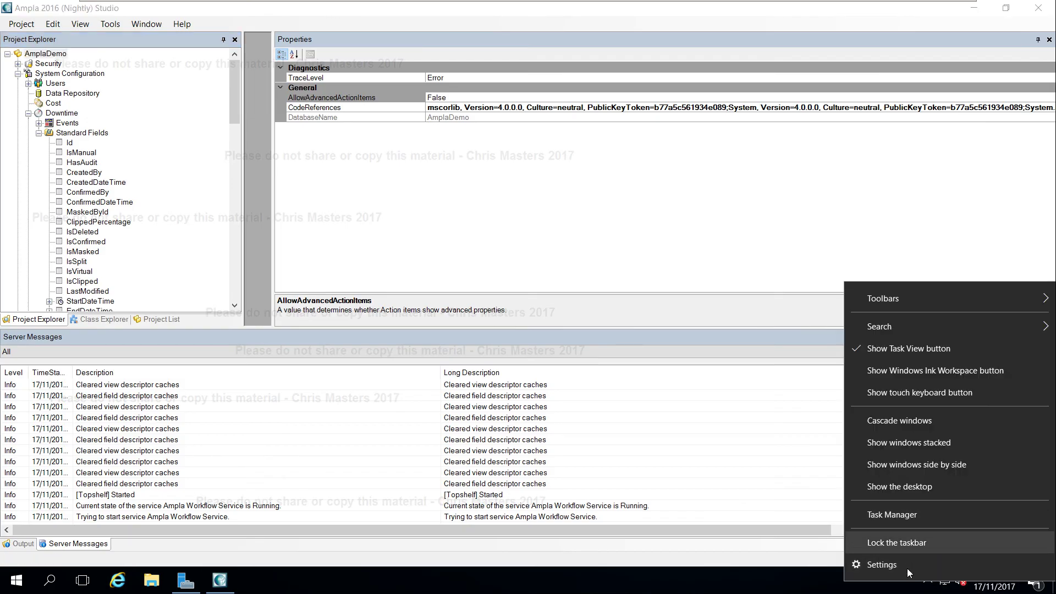
pyautogui.press('Escape')
pyautogui.click(927, 580)
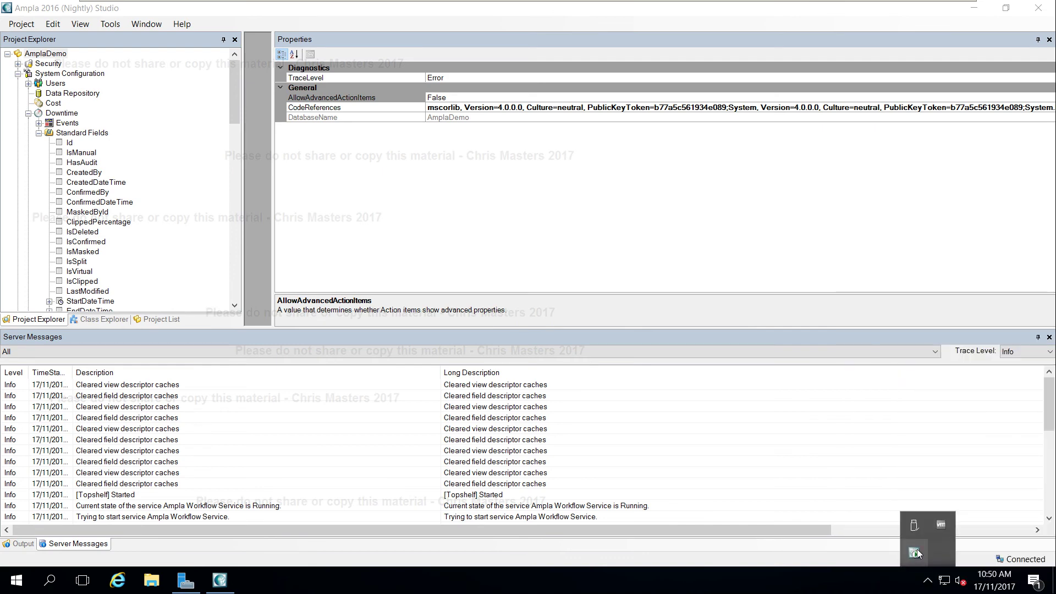
pyautogui.rightClick(916, 552)
pyautogui.click(892, 466)
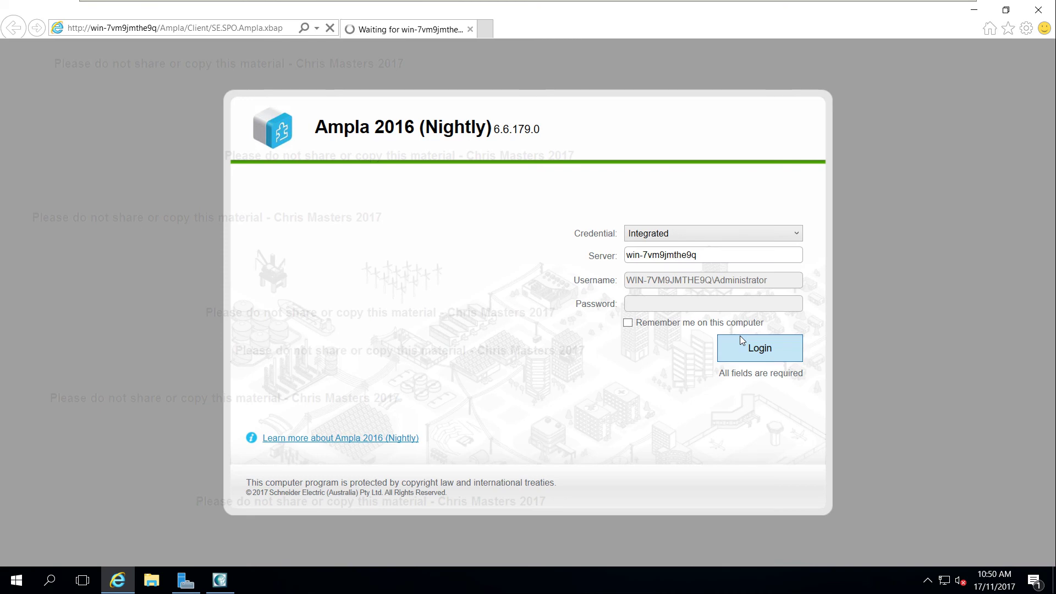
pyautogui.click(741, 337)
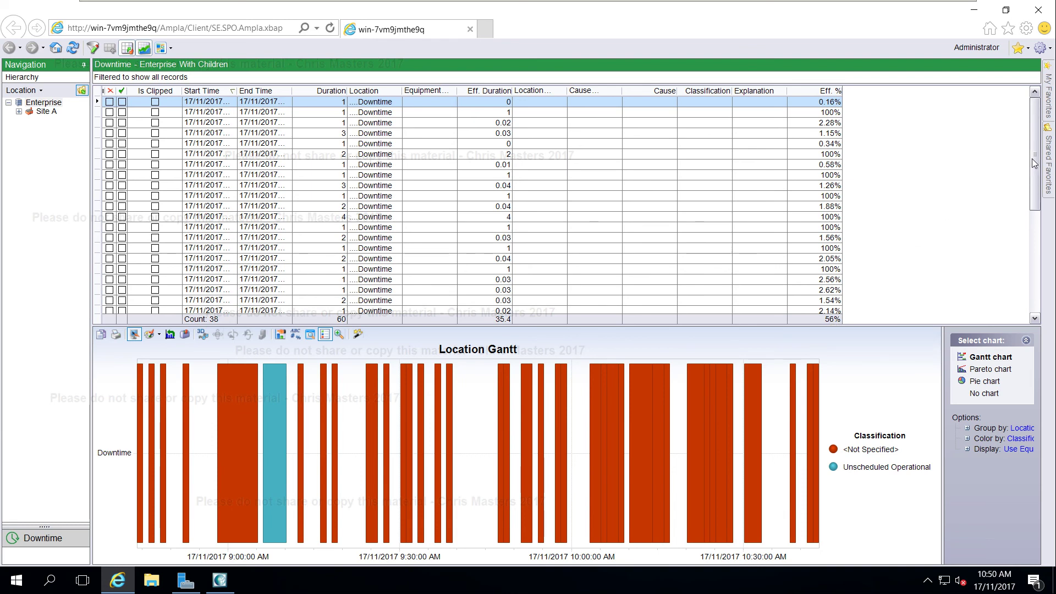
# - Check the Eff. % column summary in the Downtime grid, then view a record's details and close them
pyautogui.click(680, 238)
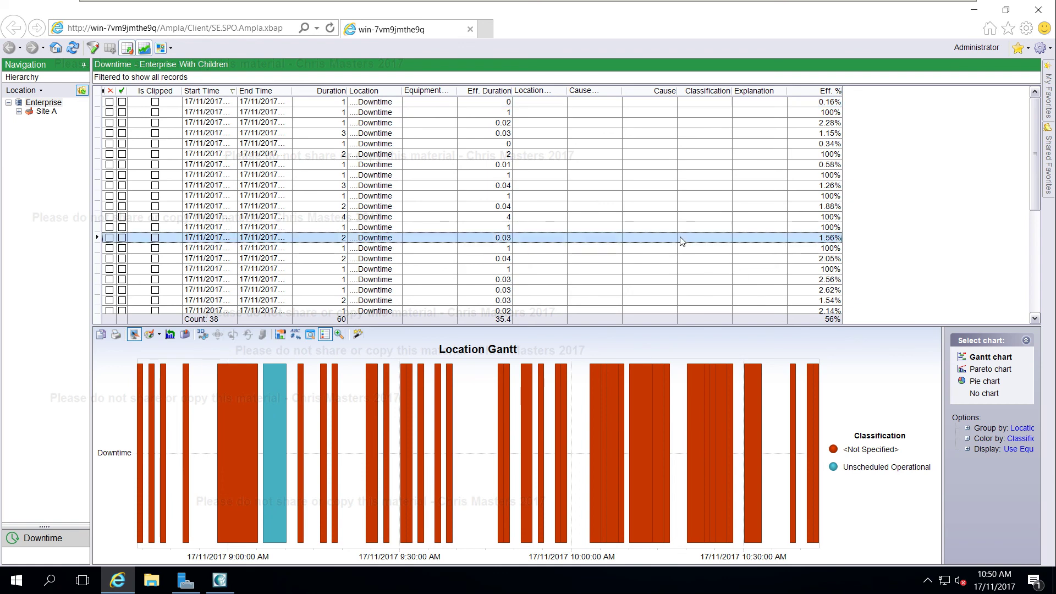
pyautogui.rightClick(681, 241)
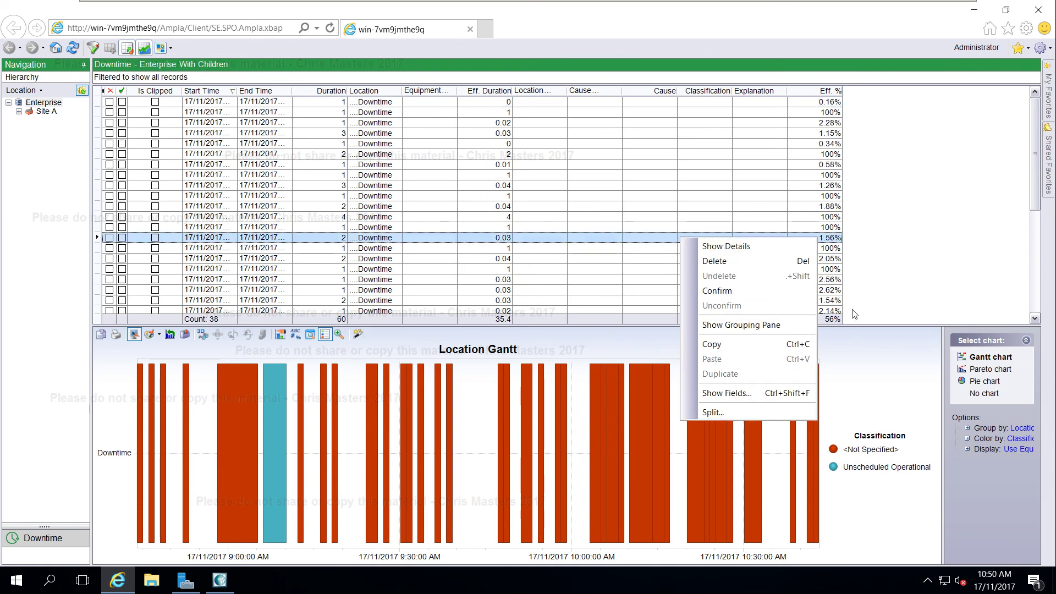
pyautogui.click(831, 326)
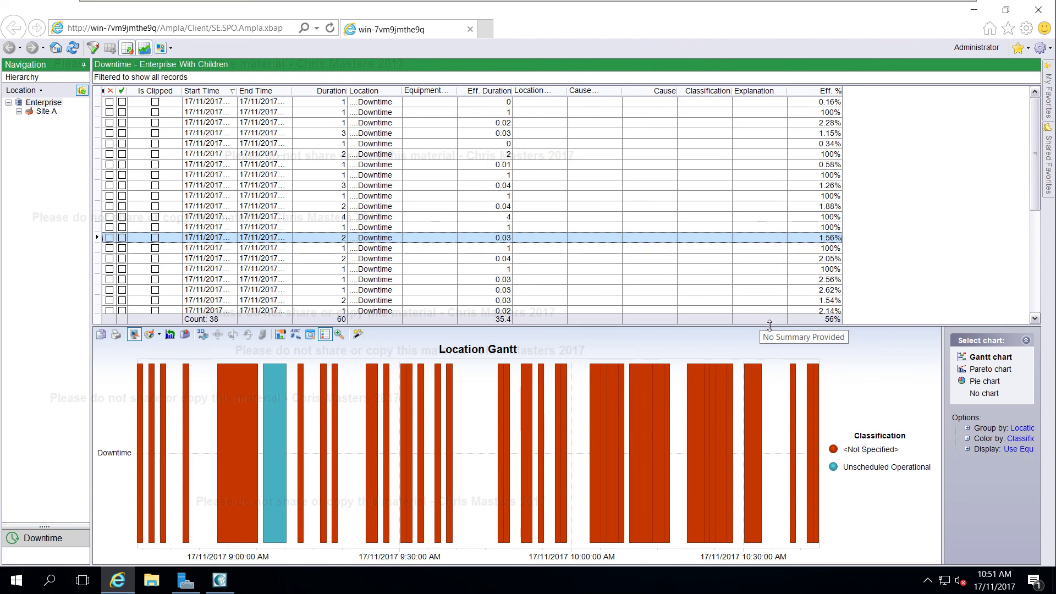
pyautogui.click(417, 199)
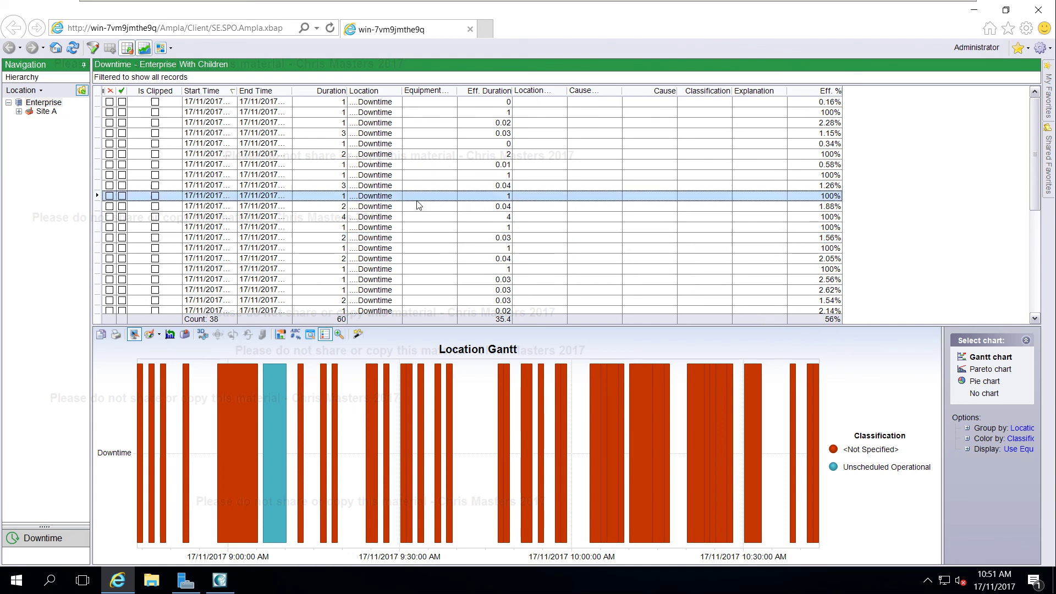
pyautogui.doubleClick(417, 205)
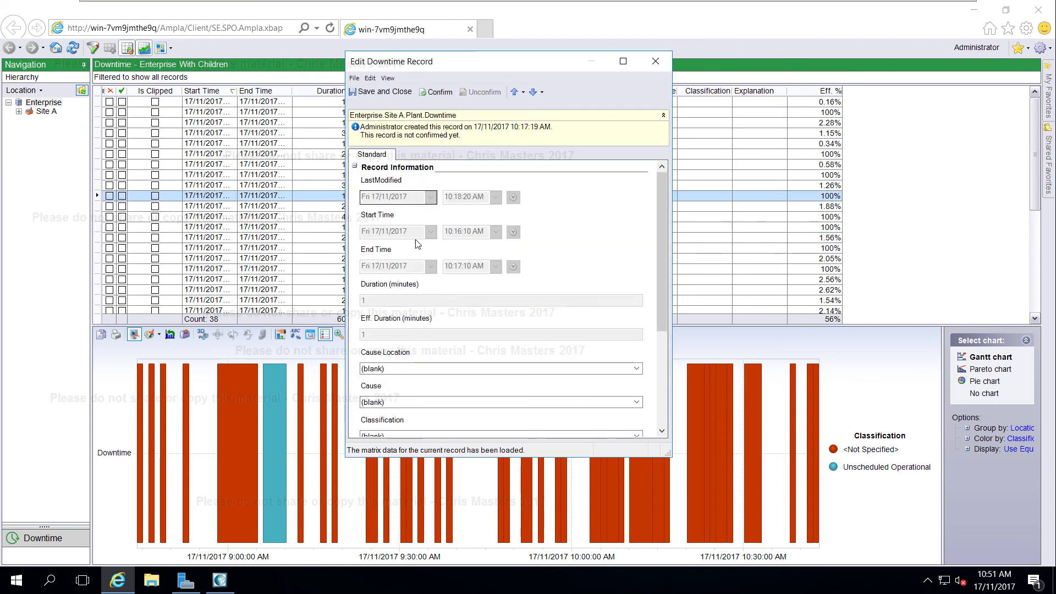
pyautogui.moveTo(660, 234); pyautogui.dragTo(668, 42)
pyautogui.click(656, 62)
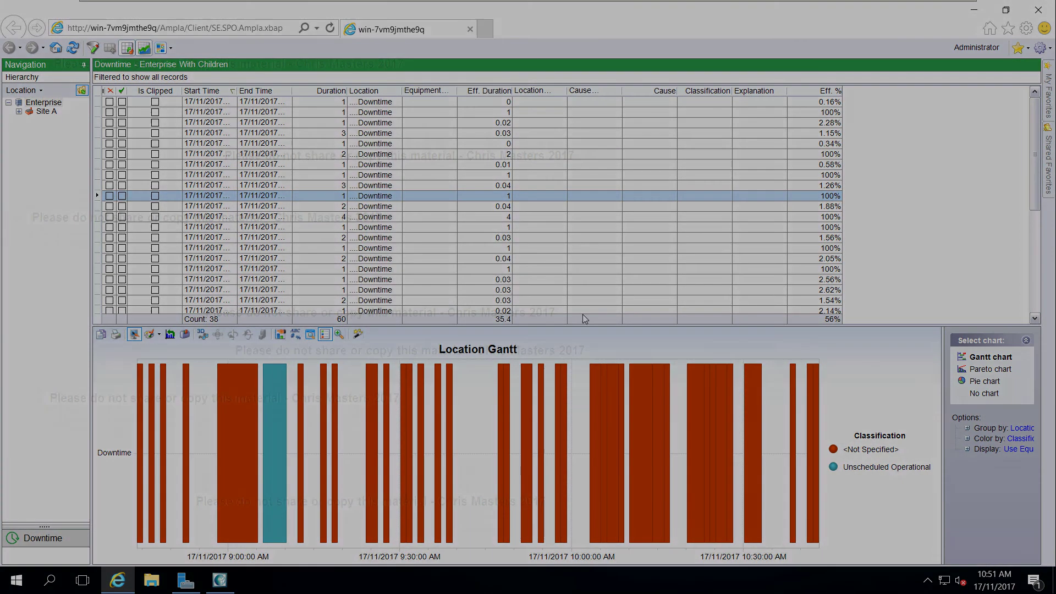